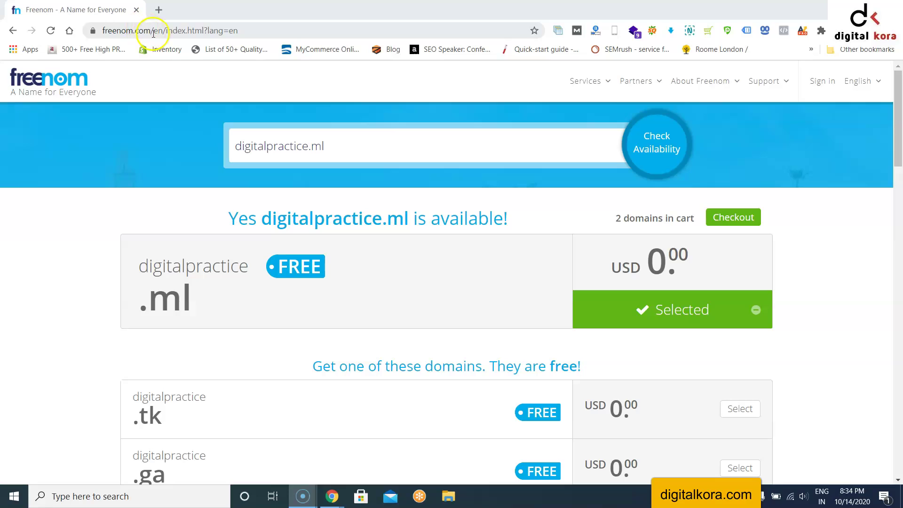
# Clear the search box and recheck the availability of digitalpractice.ml.
pyautogui.moveTo(153, 33); pyautogui.dragTo(89, 35)
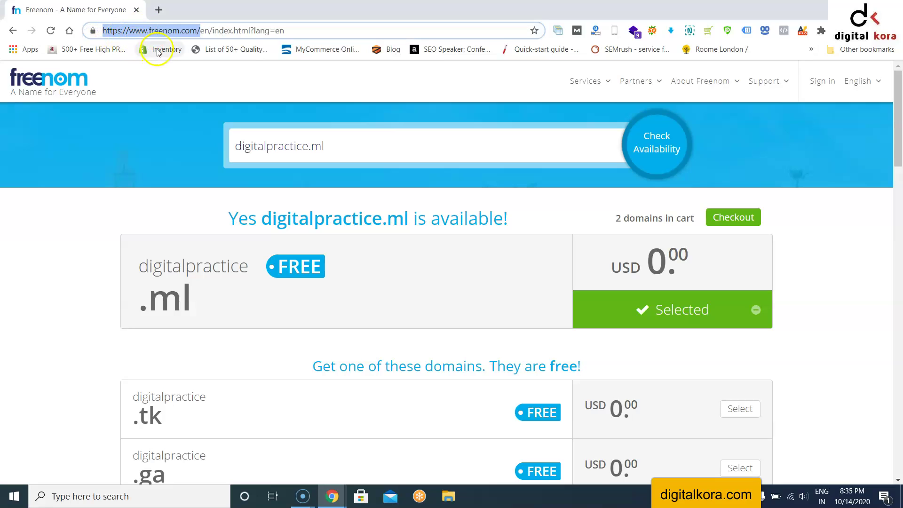
pyautogui.tripleClick(330, 146)
pyautogui.press('BackSpace')
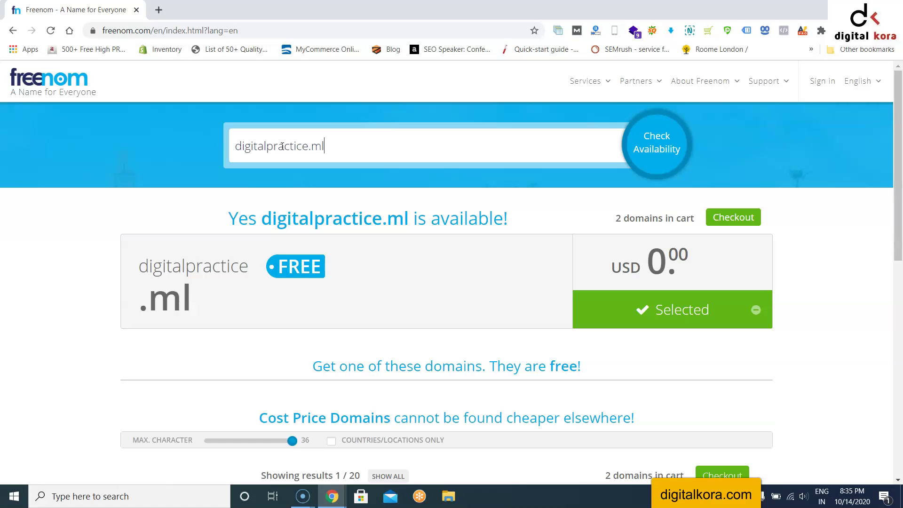
pyautogui.click(663, 157)
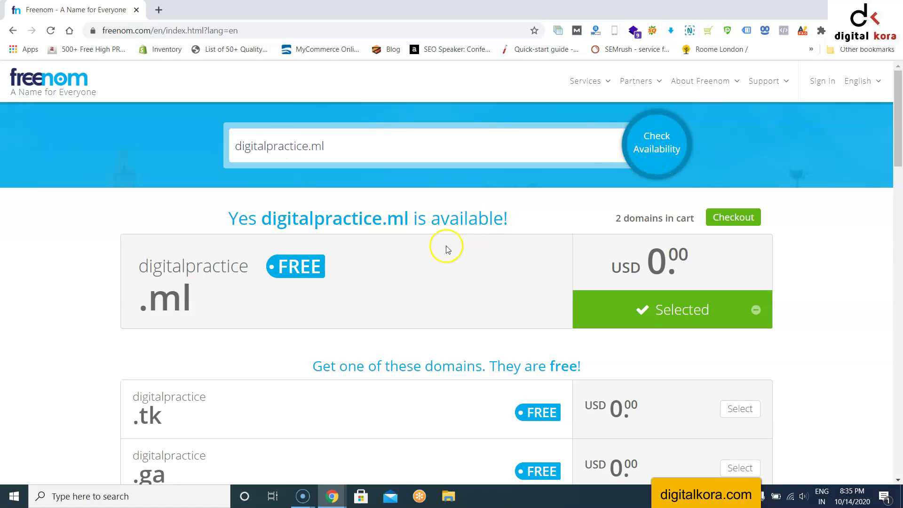
# Review the free domain results and proceed to checkout with both cart domains.
pyautogui.scroll(-3, 430, 235)
pyautogui.scroll(-3, 409, 226)
pyautogui.scroll(5, 286, 235)
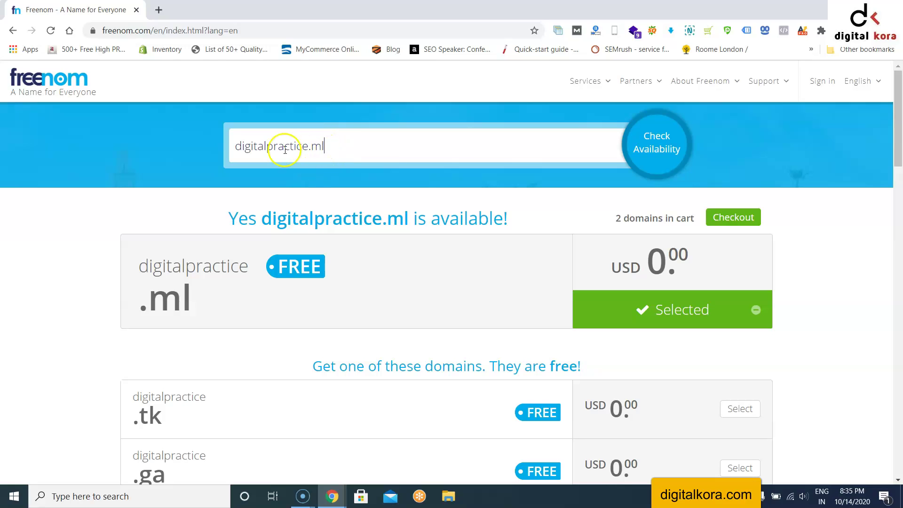
pyautogui.scroll(-2, 215, 301)
pyautogui.scroll(-3, 215, 301)
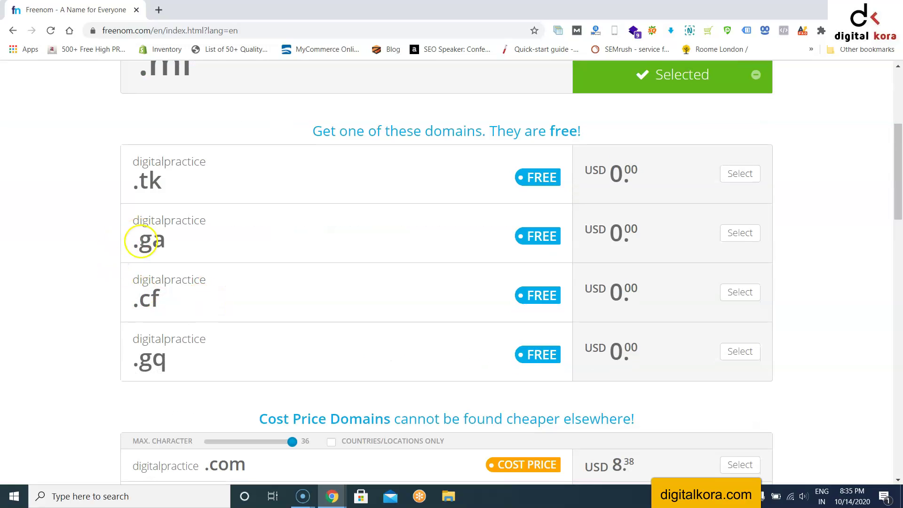
pyautogui.scroll(3, 236, 277)
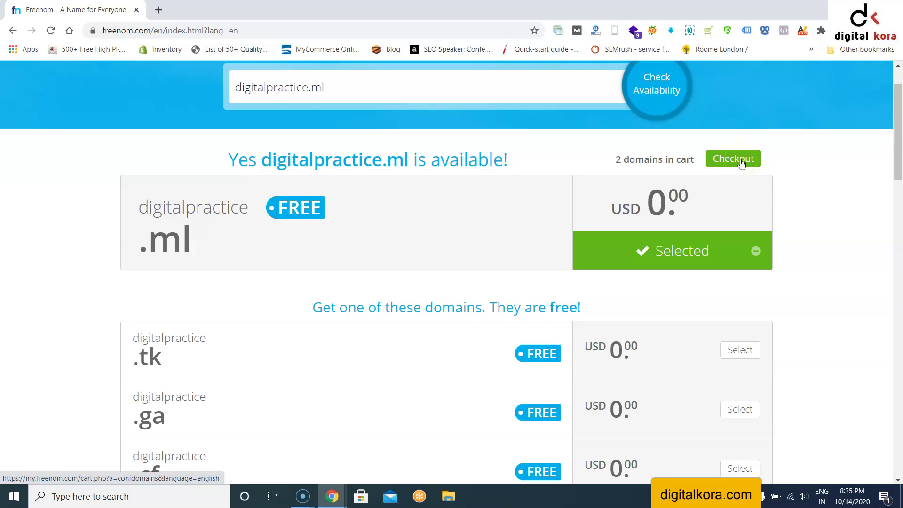
pyautogui.scroll(-4, 742, 164)
pyautogui.scroll(5, 742, 169)
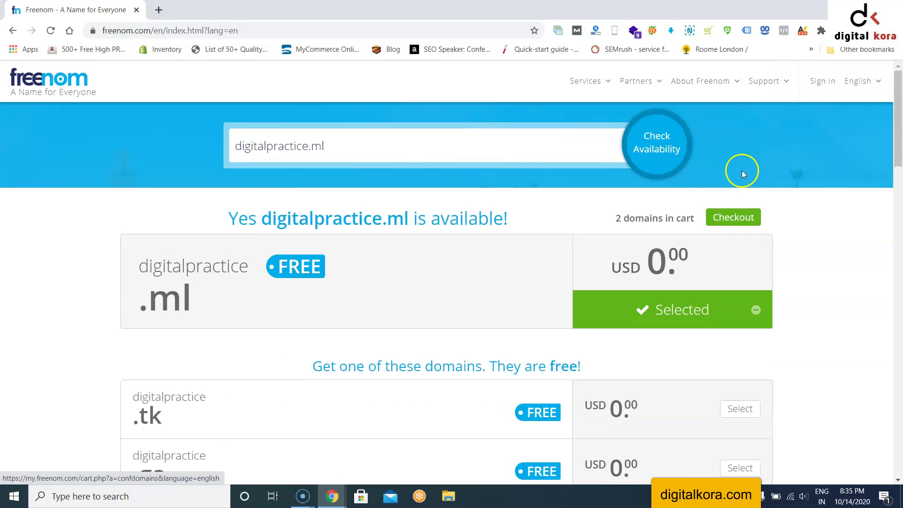
pyautogui.click(731, 223)
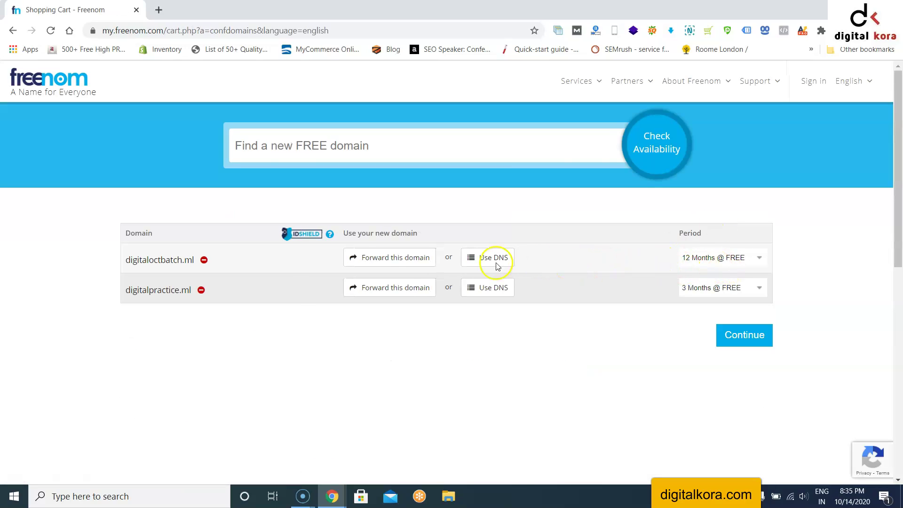
# Remove digitaloctbatch.ml, set digitalpractice.ml to 12 Months @ FREE, and continue to review and checkout.
pyautogui.click(203, 261)
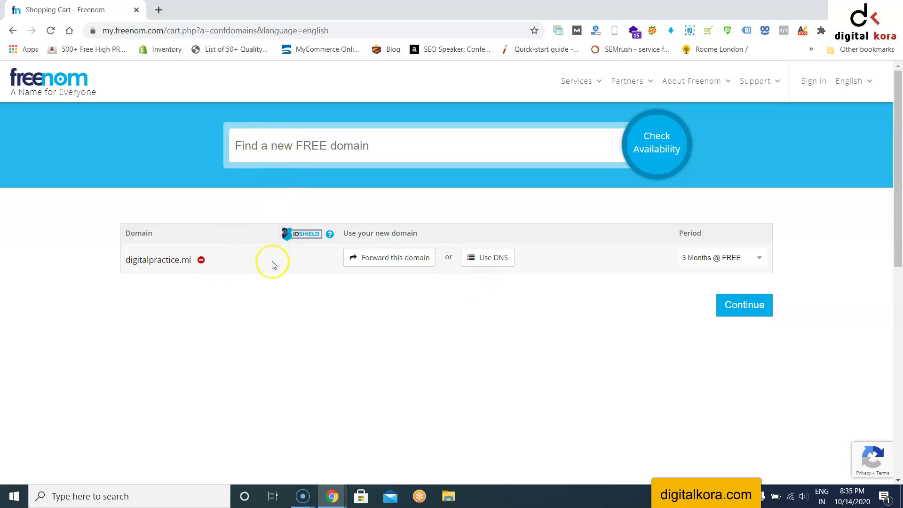
pyautogui.click(710, 258)
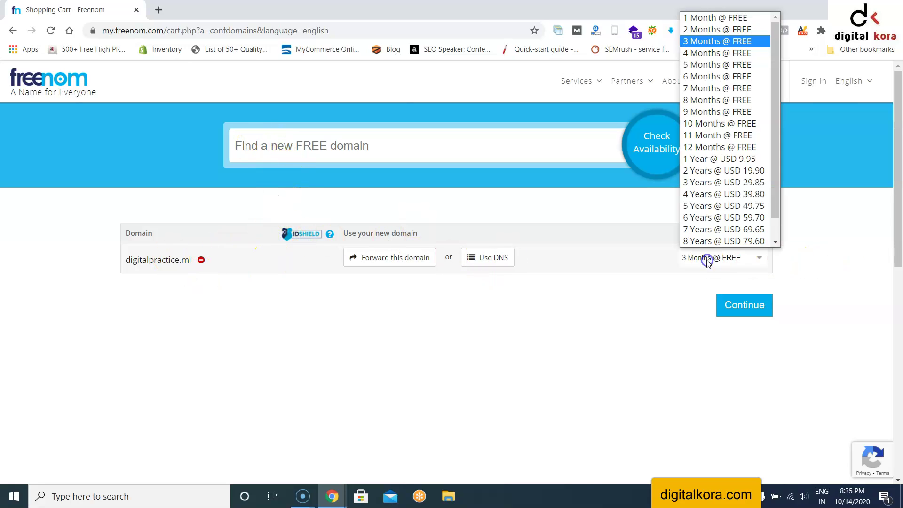
pyautogui.click(723, 147)
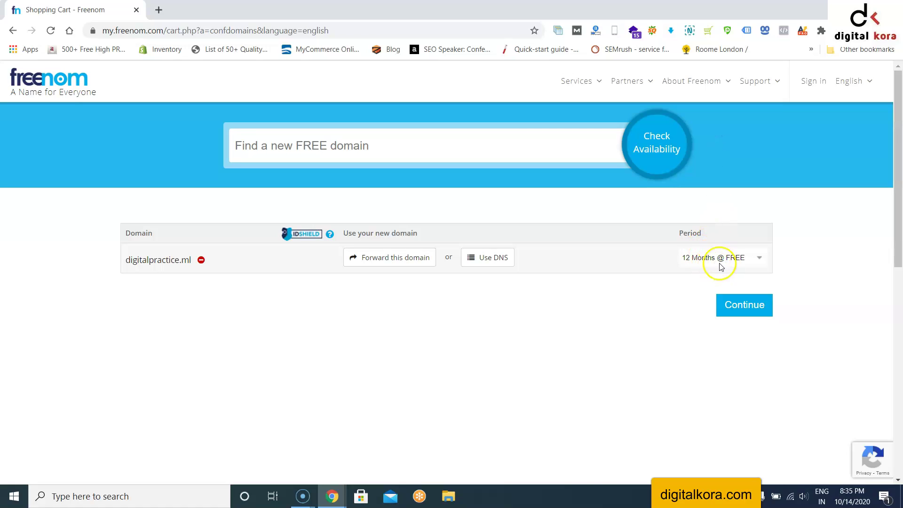
pyautogui.click(738, 308)
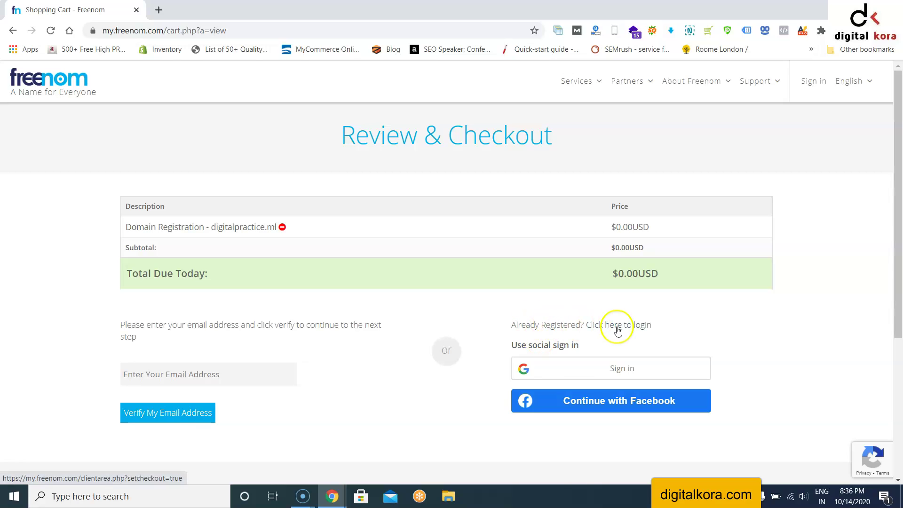
# Sign in to Freenom with the Google account and its password, noting the 24-hour verification notice.
pyautogui.click(629, 371)
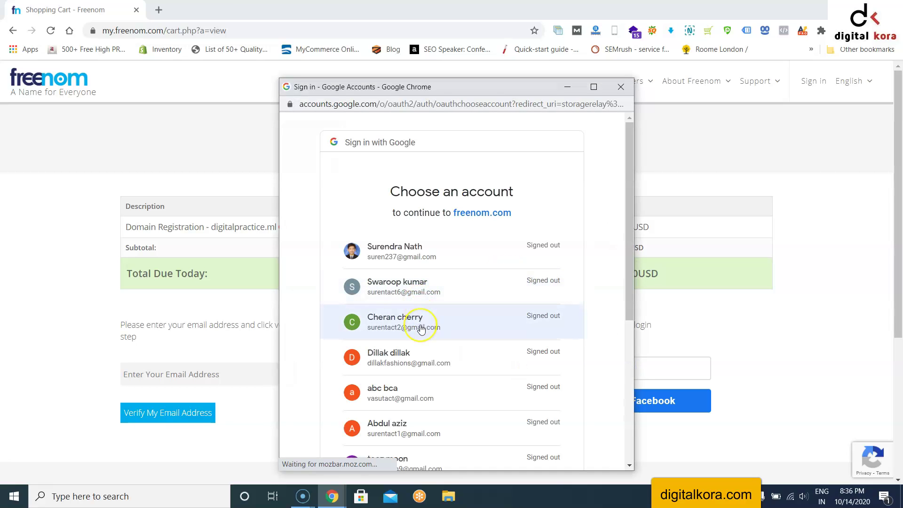
pyautogui.click(421, 328)
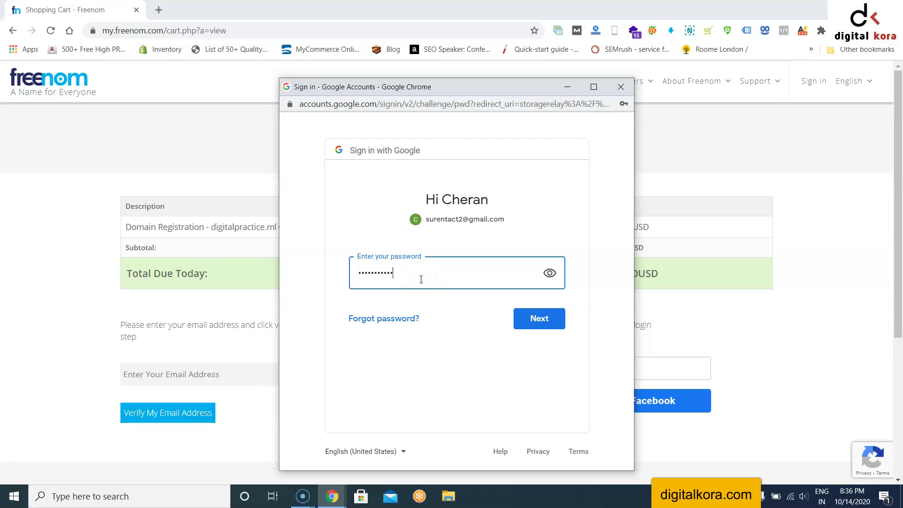
pyautogui.press('Return')
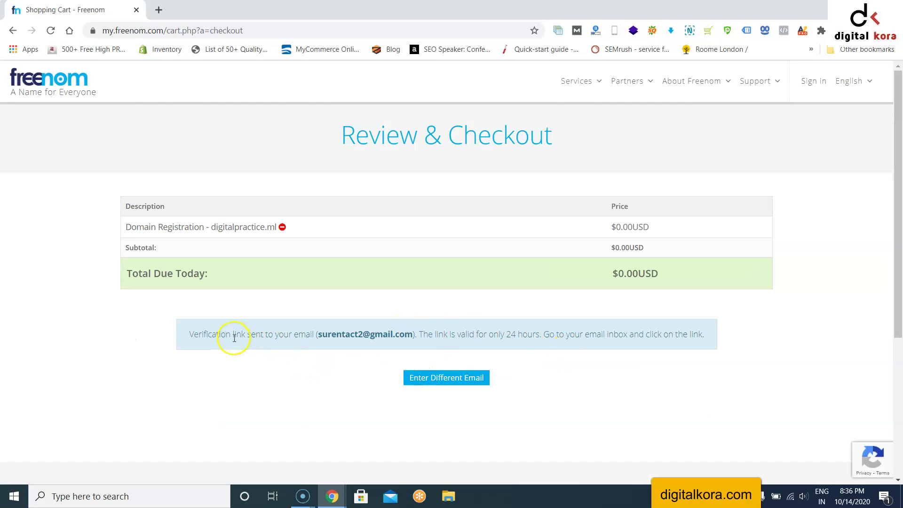
pyautogui.moveTo(202, 333); pyautogui.dragTo(413, 336)
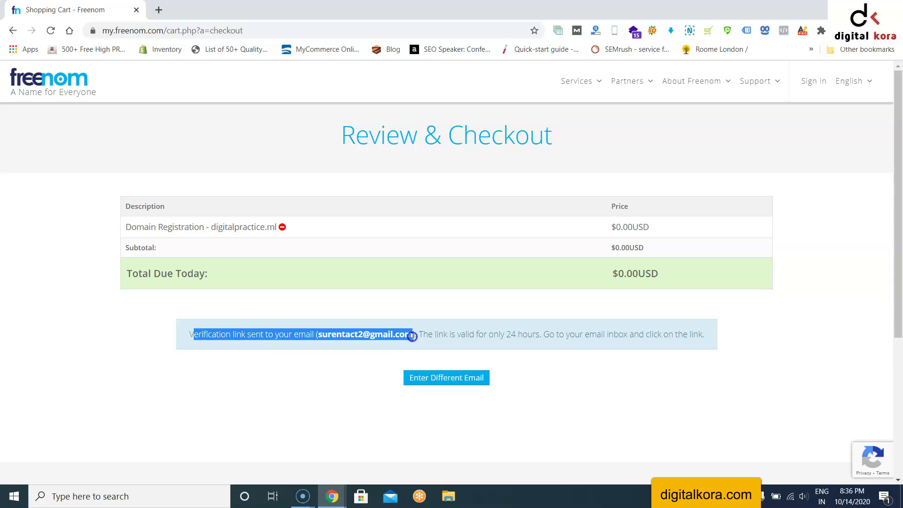
pyautogui.click(149, 10)
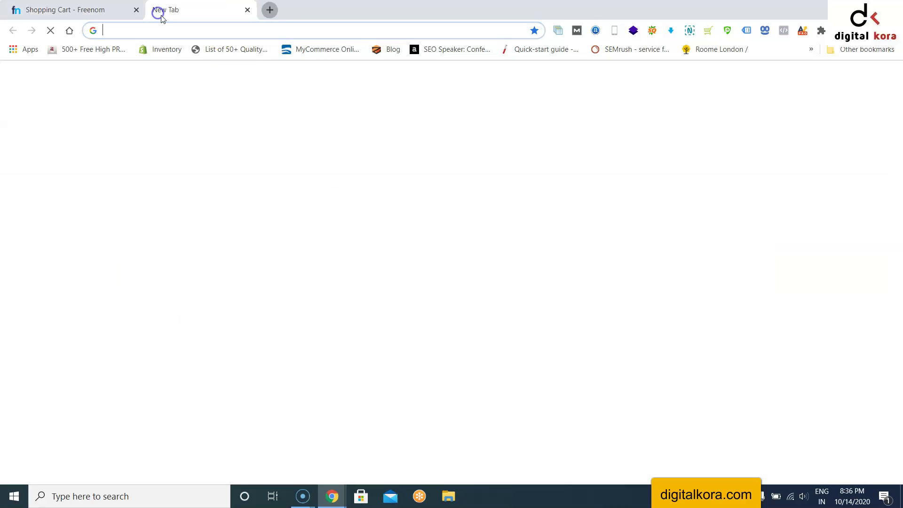
# Load gmail.com, retrying after the temporary error.
pyautogui.write('gm')
pyautogui.press('Return')
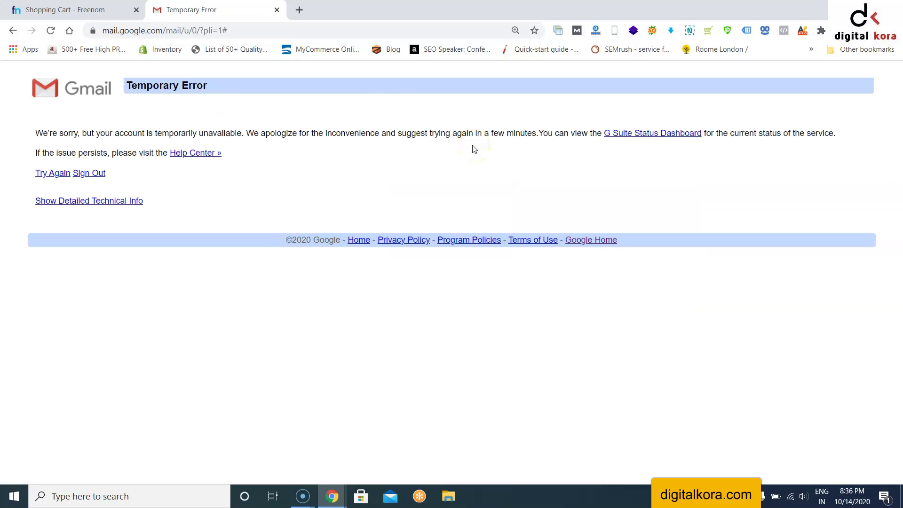
pyautogui.click(259, 29)
pyautogui.write('gm')
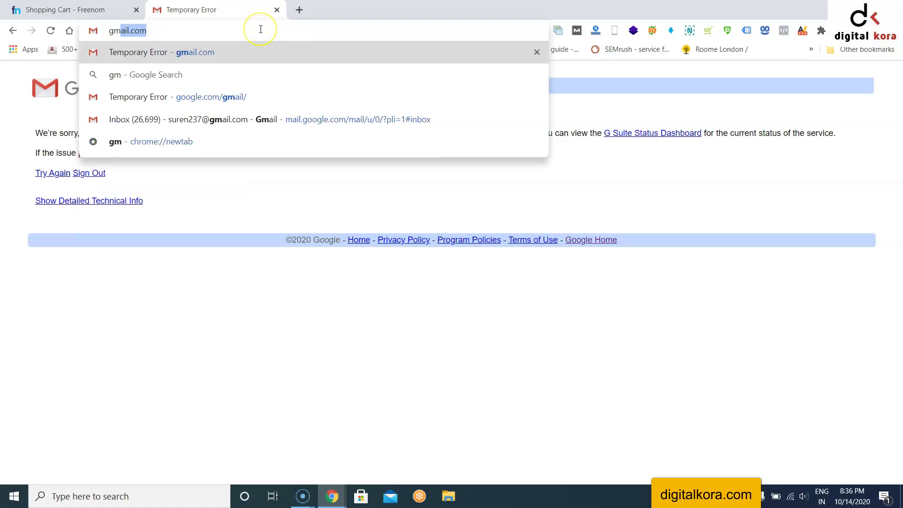
pyautogui.press('Return')
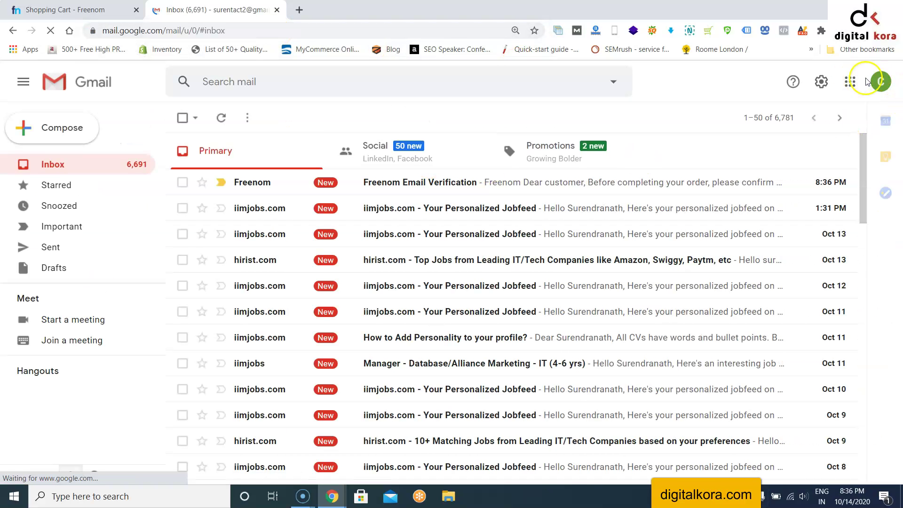
# Open the Freenom Email Verification message and follow its verification link.
pyautogui.click(882, 82)
pyautogui.click(680, 70)
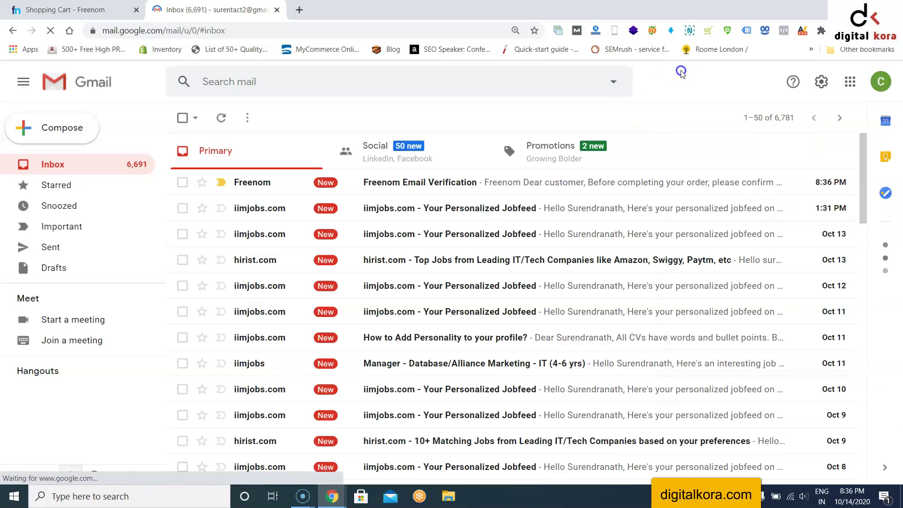
pyautogui.click(454, 183)
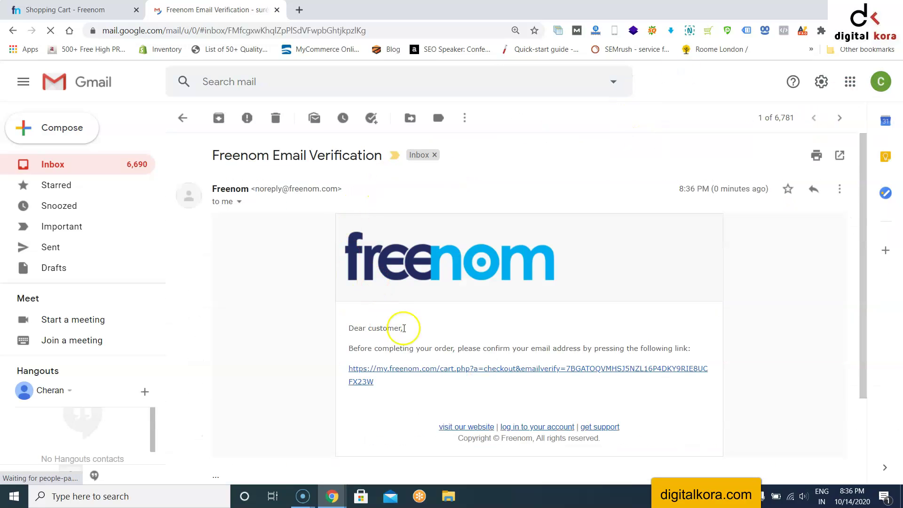
pyautogui.click(467, 371)
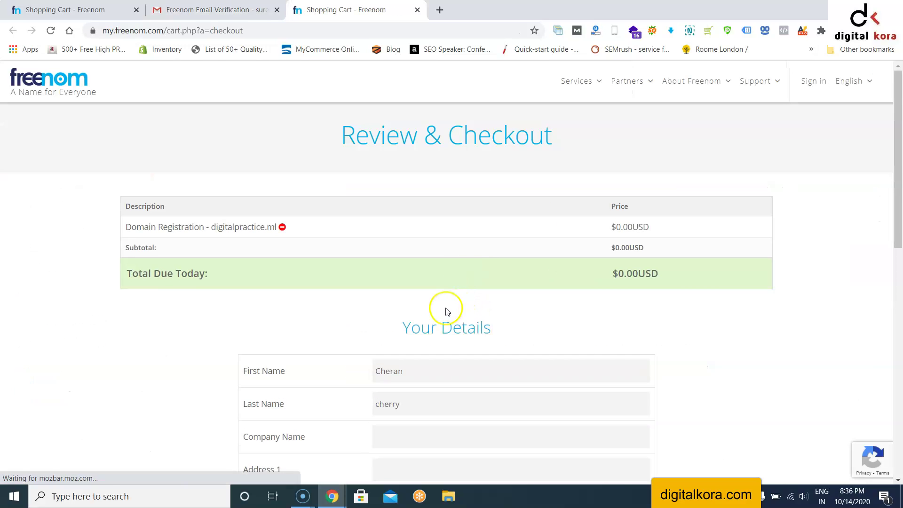
# Set the country to India and the state to Karnataka in the checkout details form.
pyautogui.scroll(-3, 451, 308)
pyautogui.scroll(-5, 451, 308)
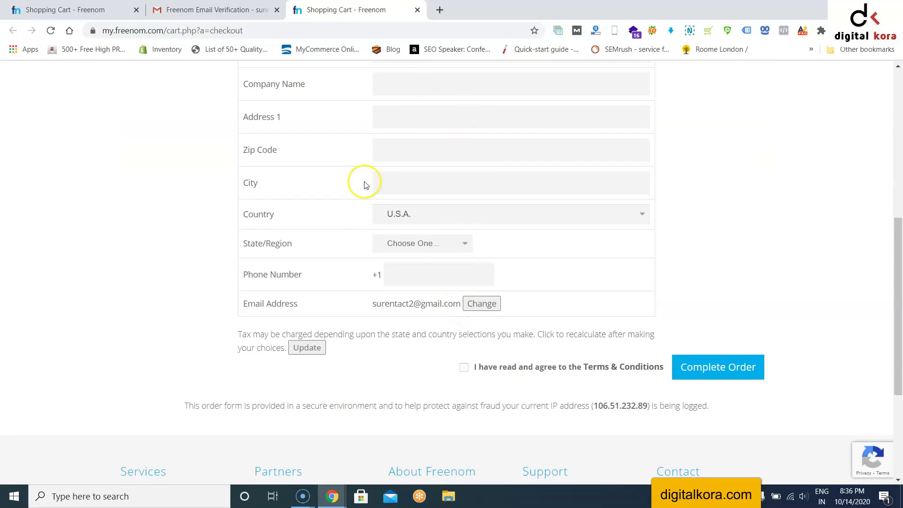
pyautogui.scroll(5, 476, 283)
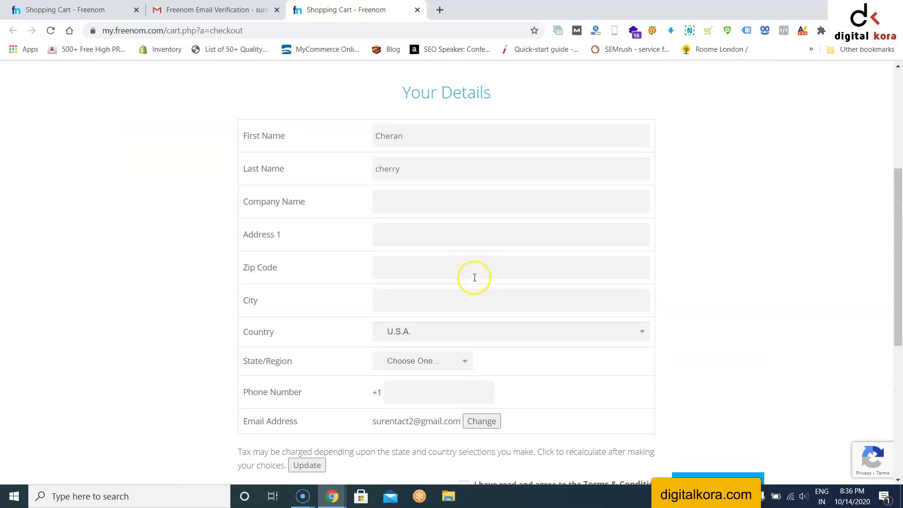
pyautogui.scroll(-1, 475, 288)
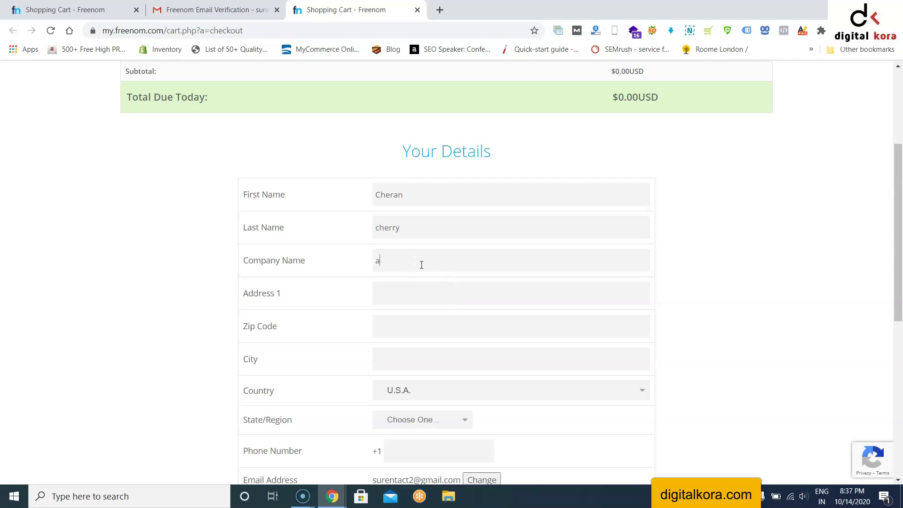
pyautogui.scroll(-3, 417, 266)
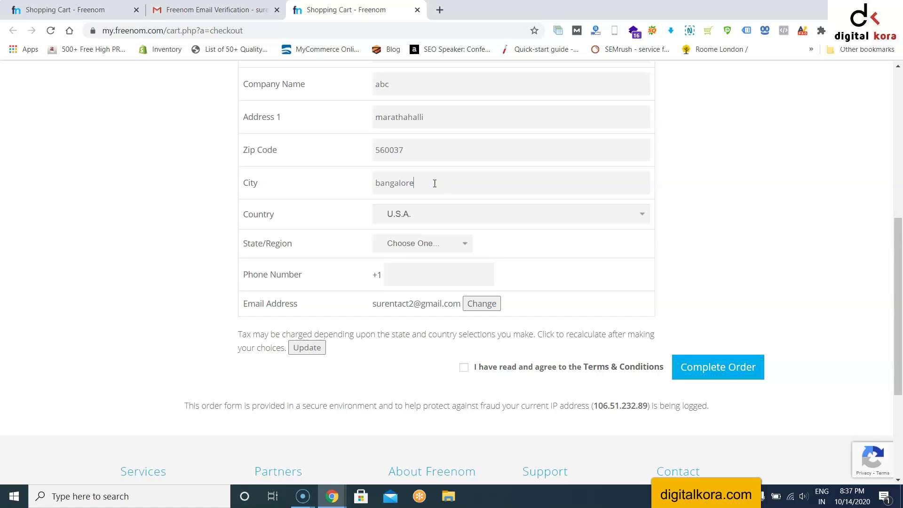
pyautogui.click(439, 211)
pyautogui.write('india')
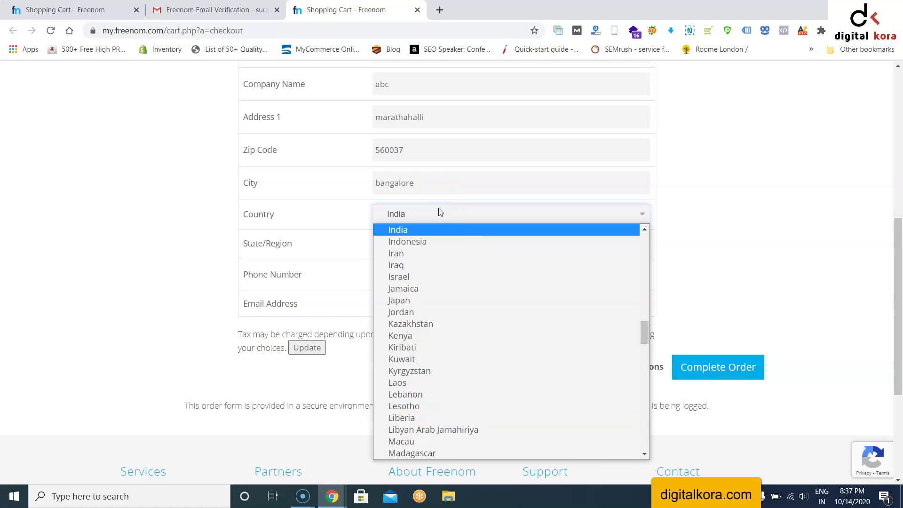
pyautogui.click(410, 230)
pyautogui.click(417, 246)
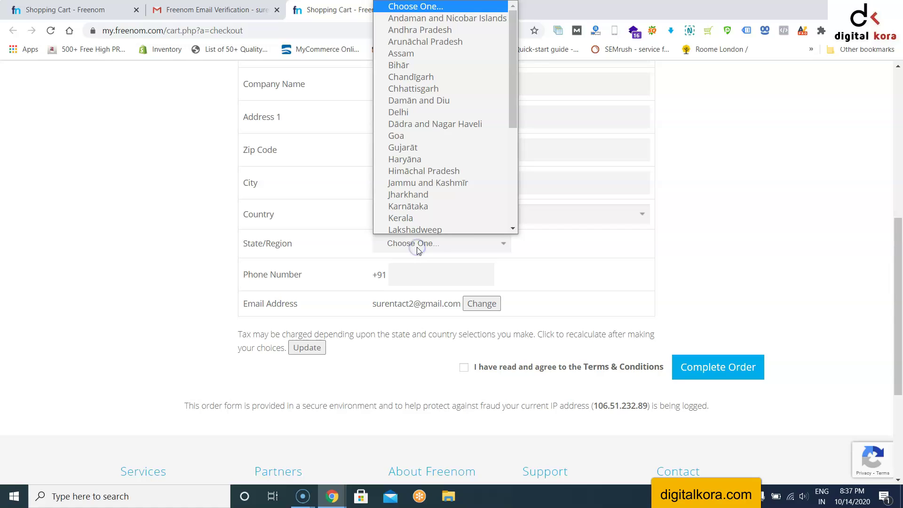
pyautogui.write('ka')
pyautogui.click(412, 194)
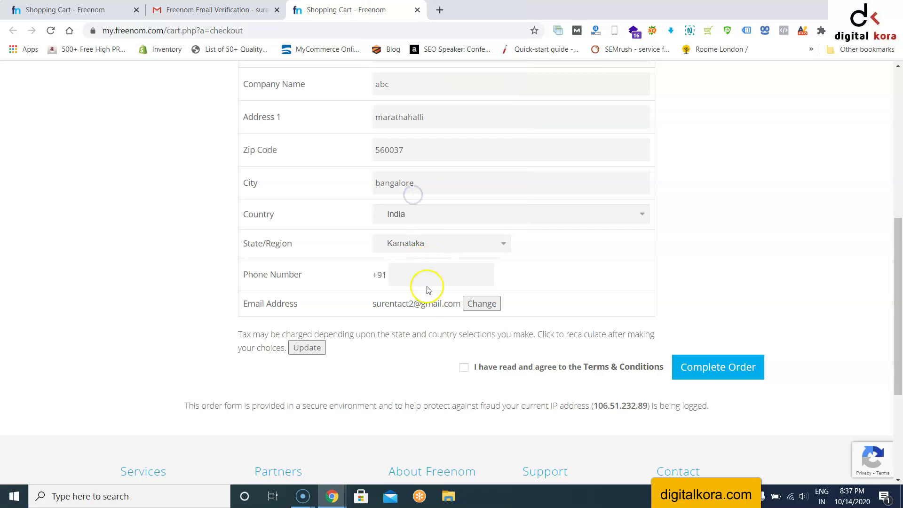
# Enter the phone number, accept the Terms & Conditions, and complete the order.
pyautogui.click(421, 274)
pyautogui.scroll(-1, 423, 278)
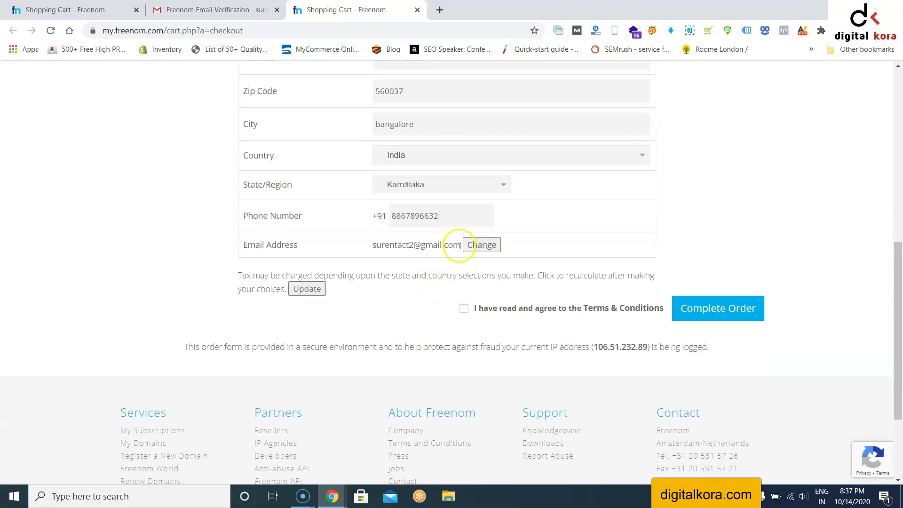
pyautogui.click(463, 308)
pyautogui.click(731, 311)
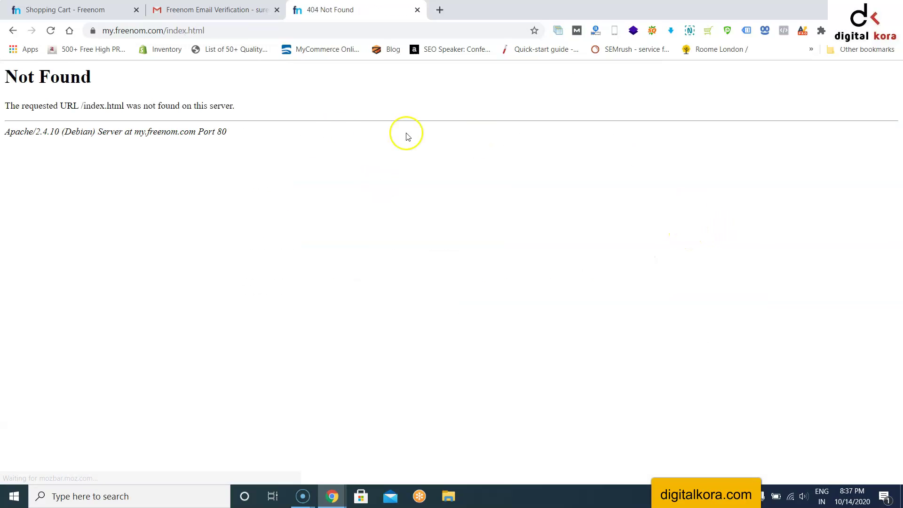
# Reload the 404 Not Found page for /index.html twice.
pyautogui.click(181, 36)
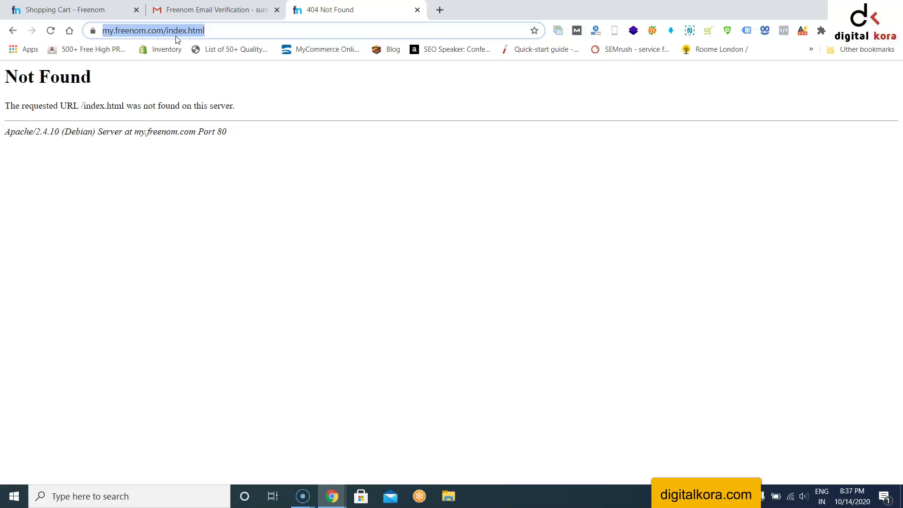
pyautogui.press('Return')
pyautogui.click(189, 30)
pyautogui.press('Return')
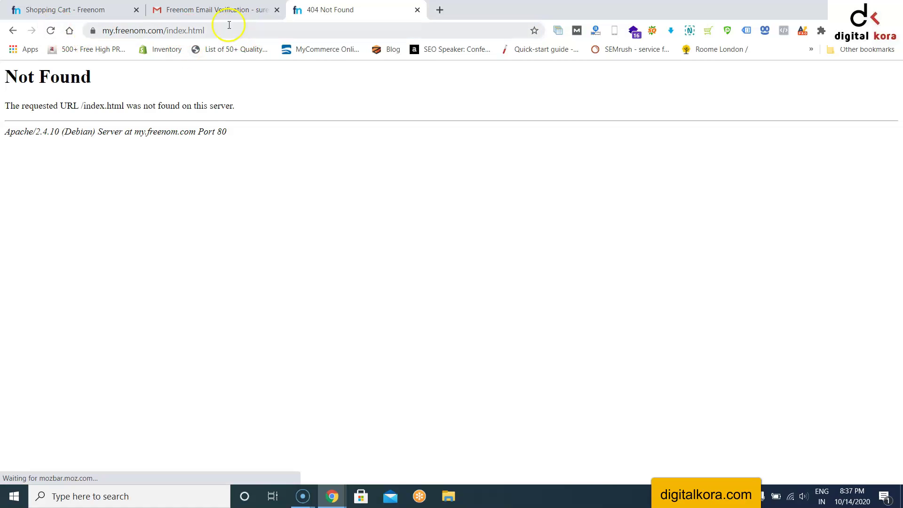
# Go back to the Review & Checkout page and scroll to its top.
pyautogui.click(13, 30)
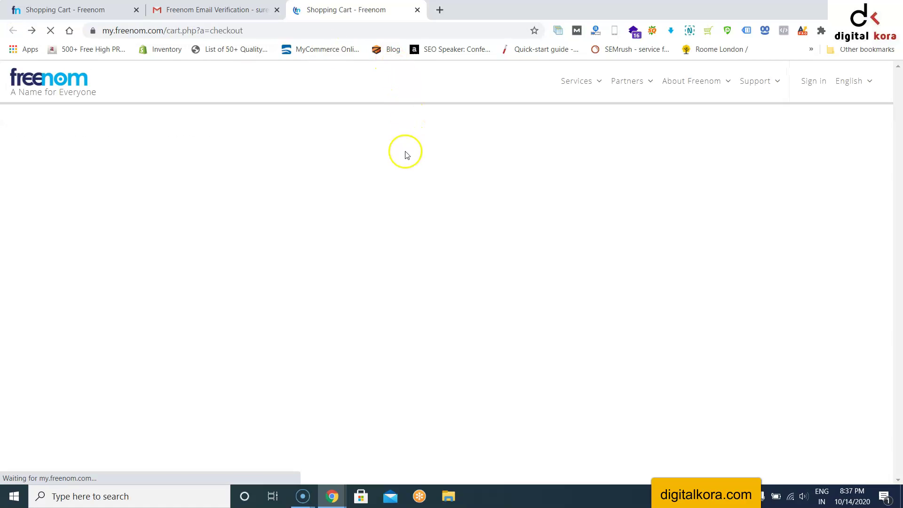
pyautogui.scroll(-5, 574, 276)
pyautogui.scroll(3, 610, 200)
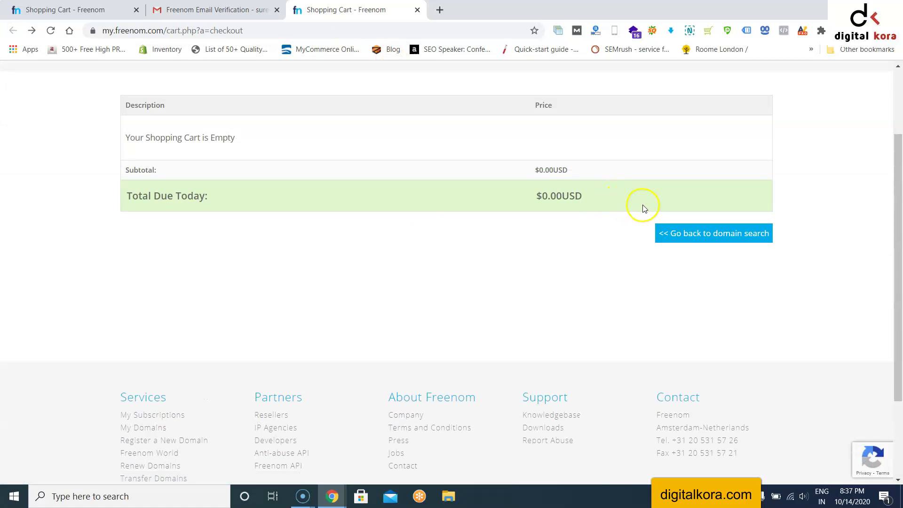
pyautogui.scroll(1, 644, 208)
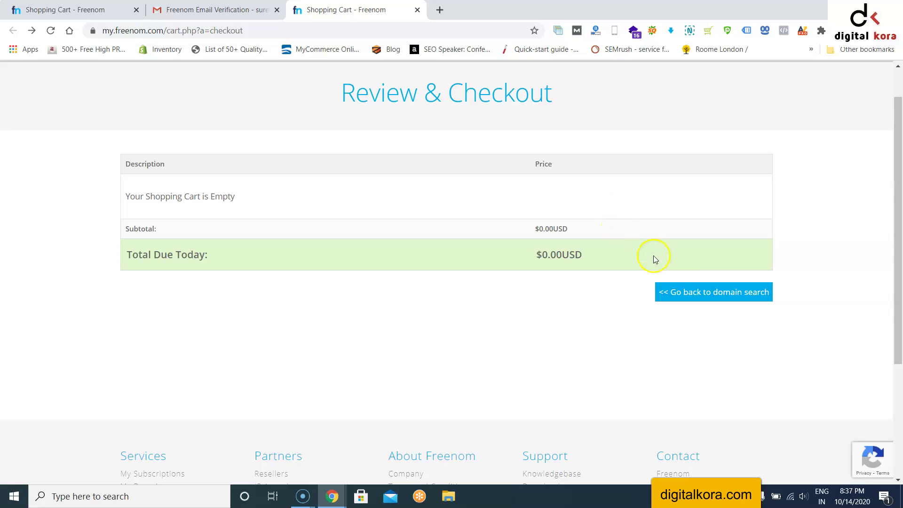
pyautogui.scroll(1, 712, 299)
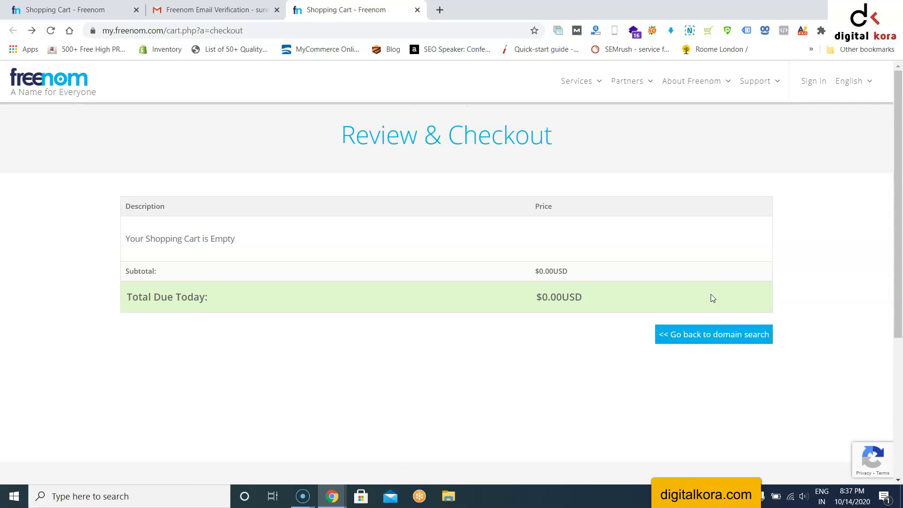
# On Freenom's sign-in page, clear the typed e-mail and sign in with the Google account instead.
pyautogui.click(813, 87)
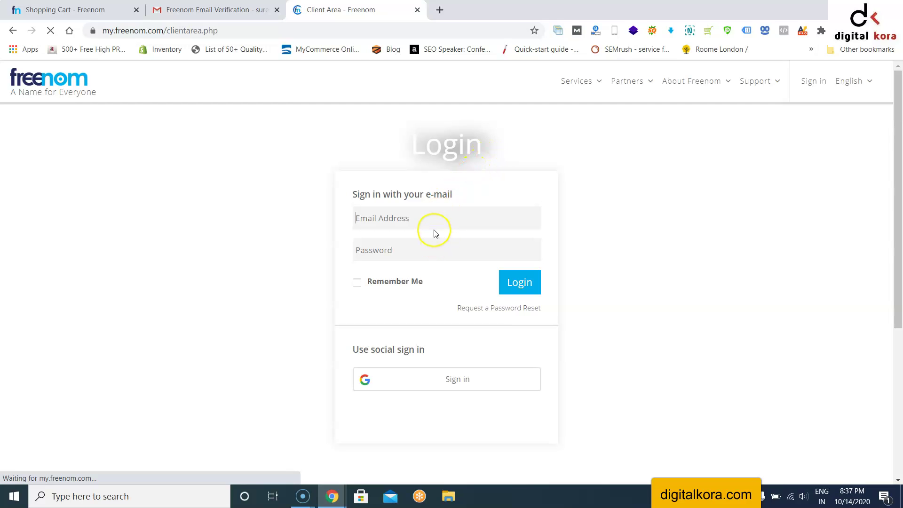
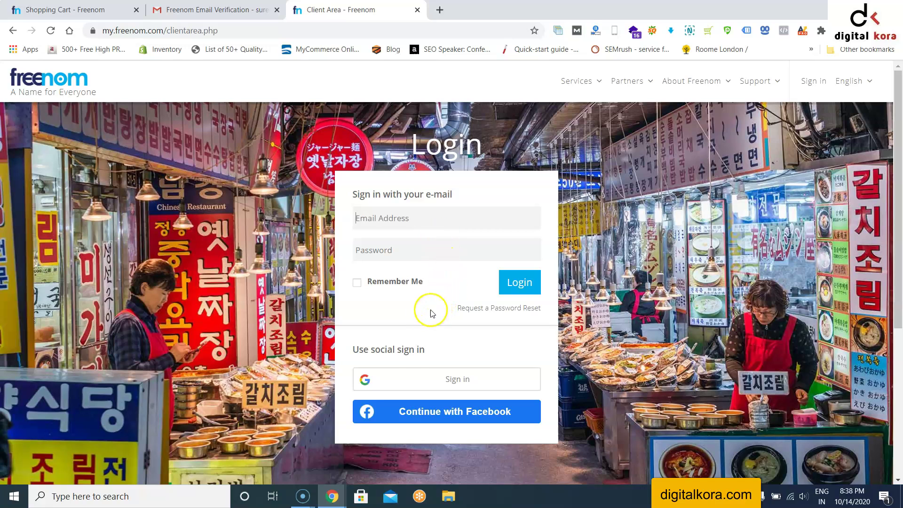
pyautogui.click(411, 378)
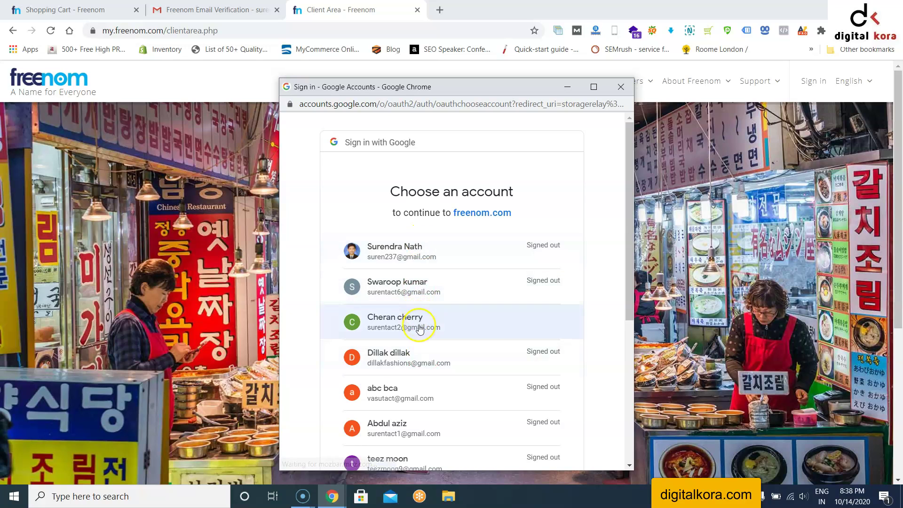
pyautogui.click(425, 318)
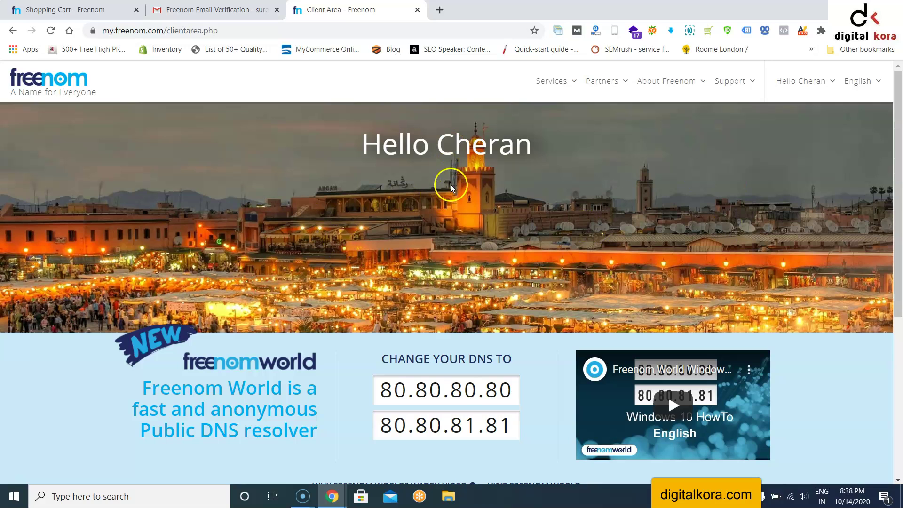
# Open Services > My Domains and check digitalpractice.ml's 2021-10-14 expiry date.
pyautogui.click(814, 81)
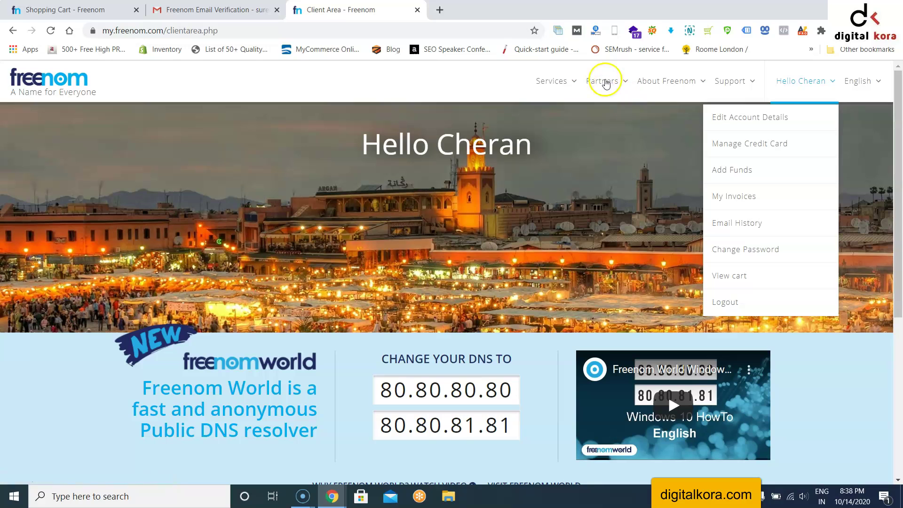
pyautogui.click(559, 81)
pyautogui.click(575, 148)
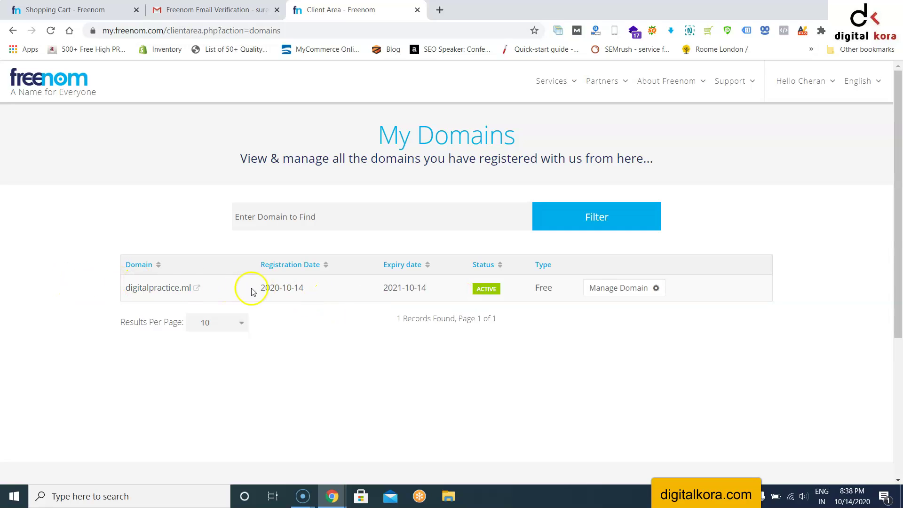
pyautogui.tripleClick(415, 284)
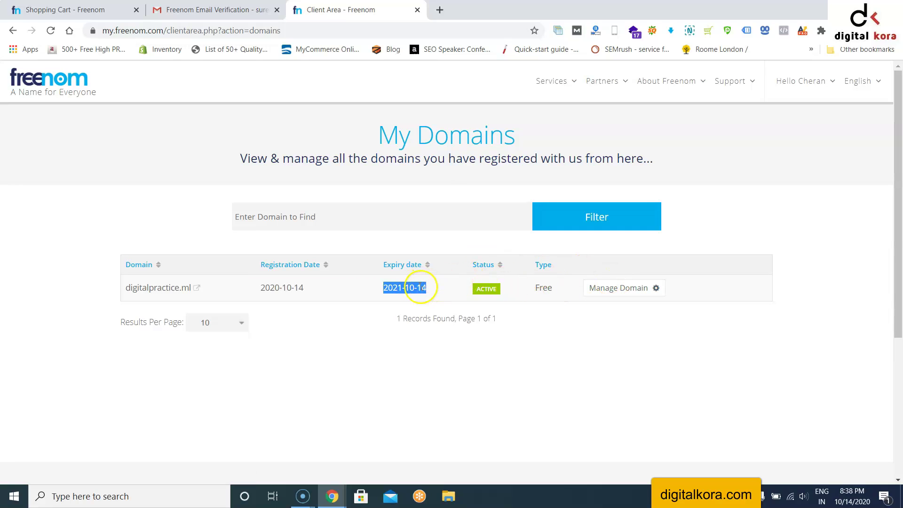
pyautogui.doubleClick(411, 291)
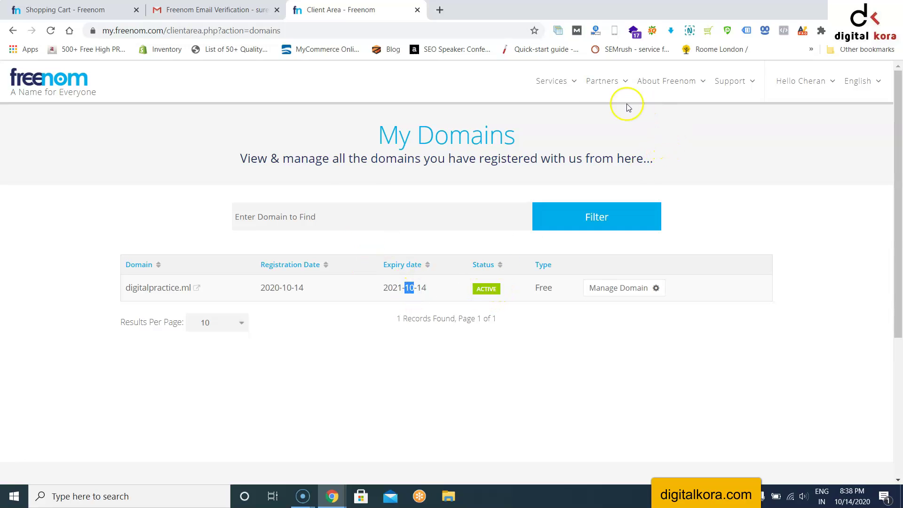
pyautogui.click(571, 88)
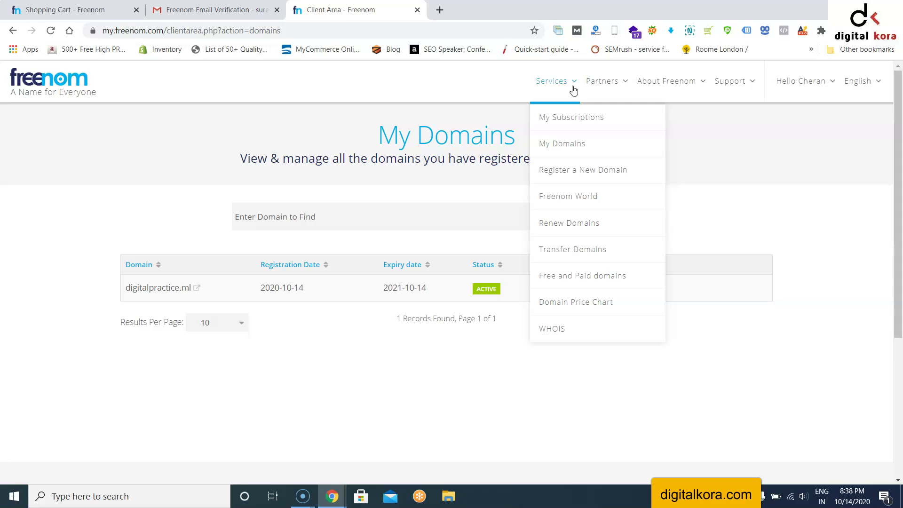
# Load infinityfree.net in a new tab and go to its client-area login page.
pyautogui.click(444, 16)
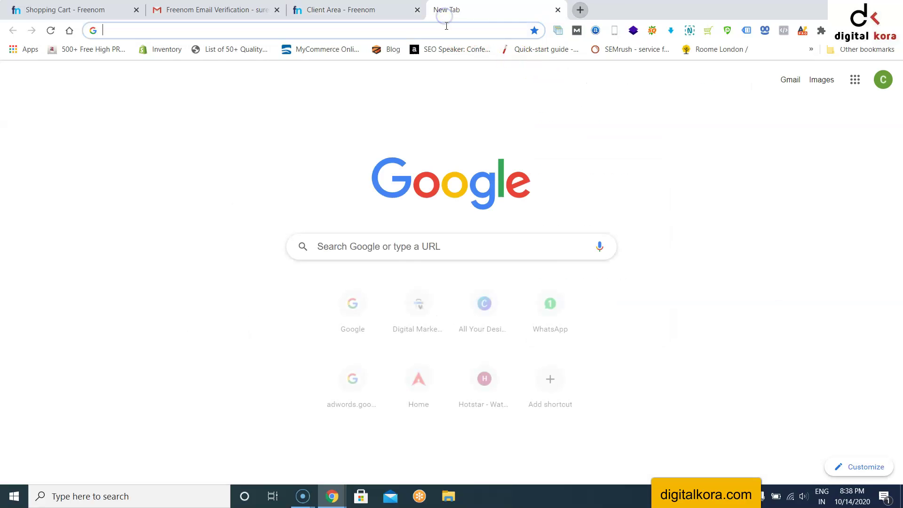
pyautogui.write('infin')
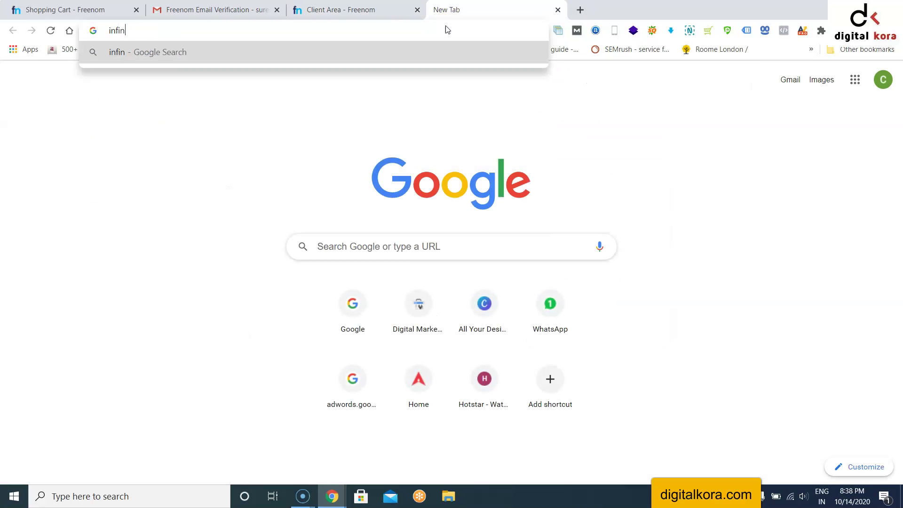
pyautogui.write('ityfree.net')
pyautogui.press('Return')
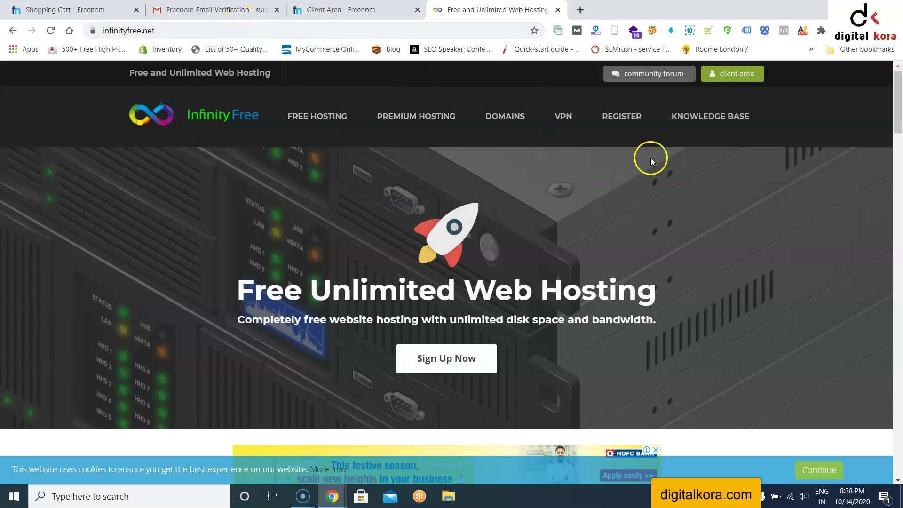
pyautogui.click(730, 75)
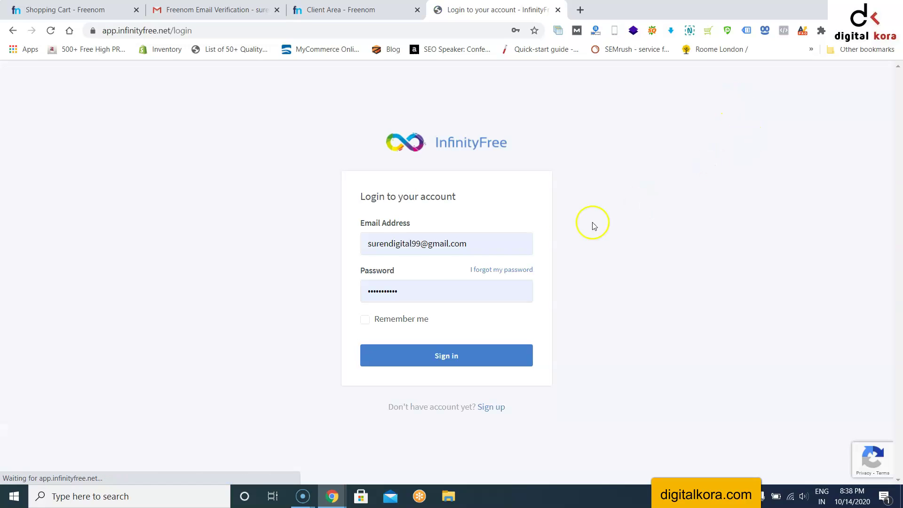
# Sign up for an InfinityFree account with the e-mail address and a password, then check the mailbox.
pyautogui.click(491, 408)
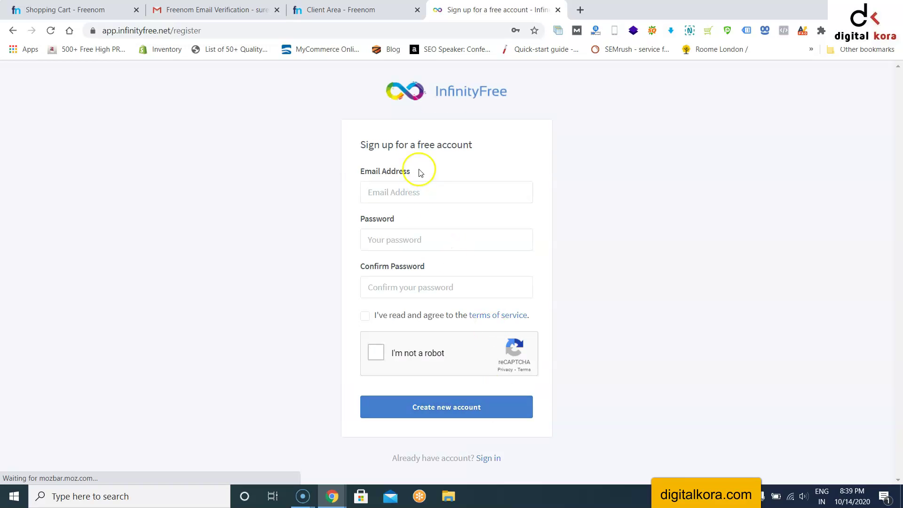
pyautogui.click(426, 189)
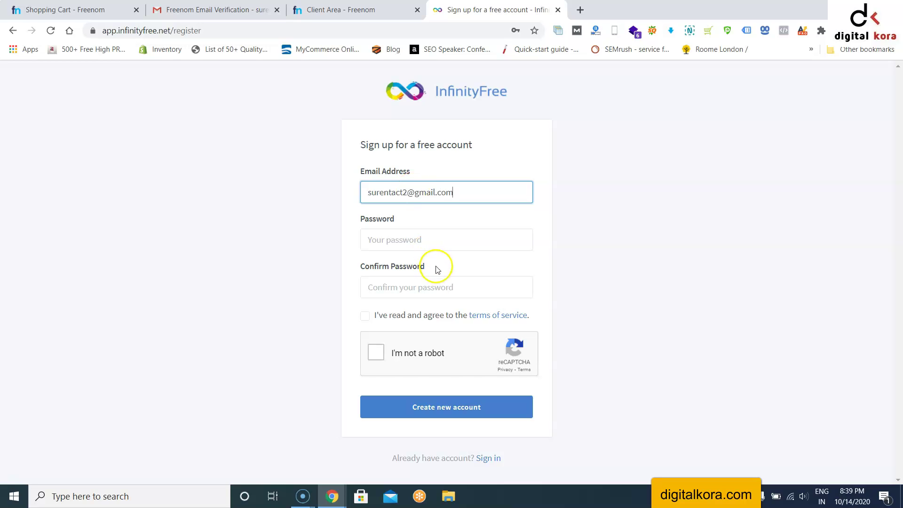
pyautogui.click(426, 243)
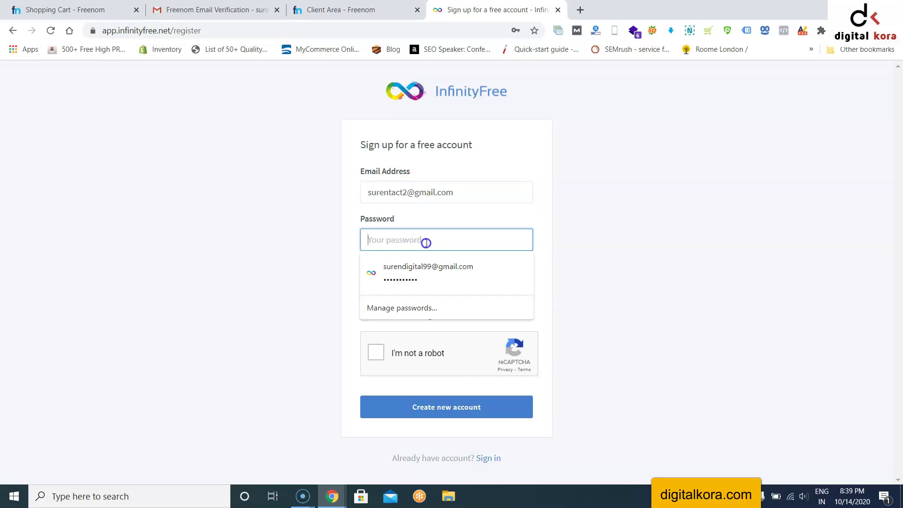
pyautogui.write('***')
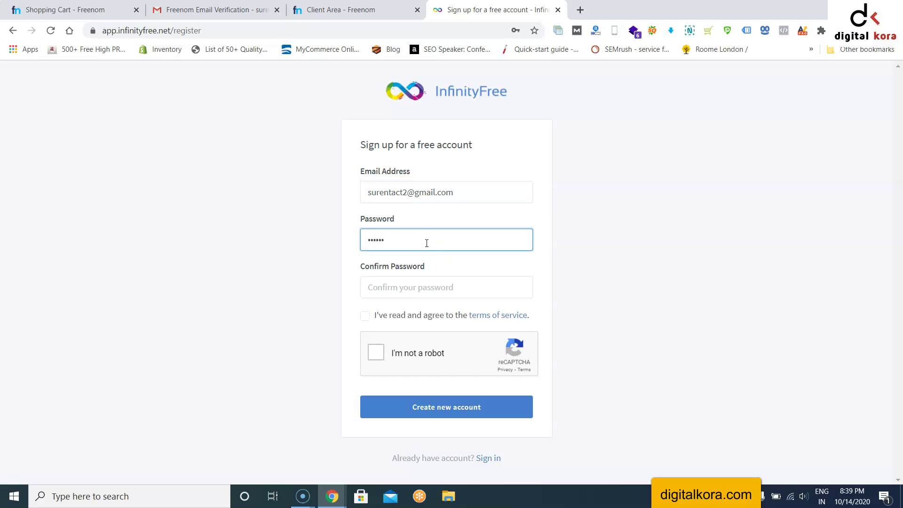
pyautogui.press('Tab')
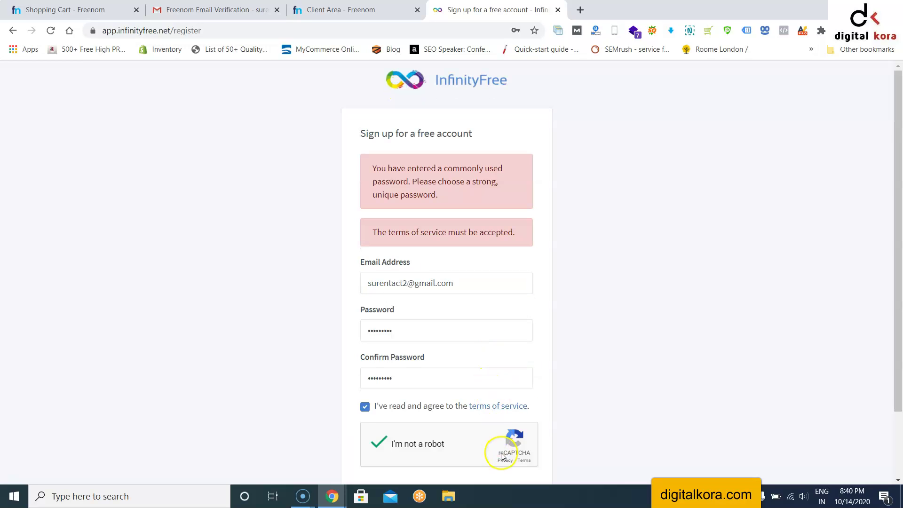
pyautogui.scroll(-1, 514, 444)
pyautogui.click(447, 417)
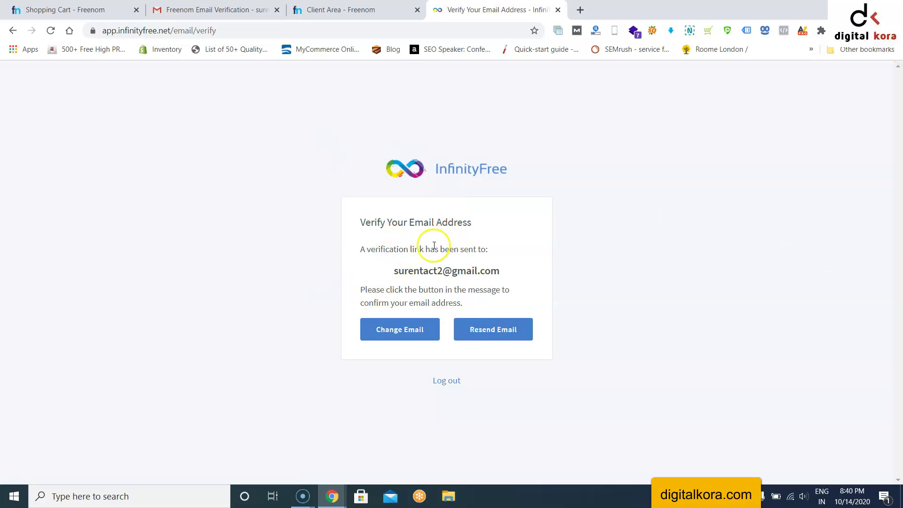
pyautogui.click(238, 9)
# Open InfinityFree's 'Verify Email Address' message in Gmail and confirm the account's e-mail address.
pyautogui.click(182, 119)
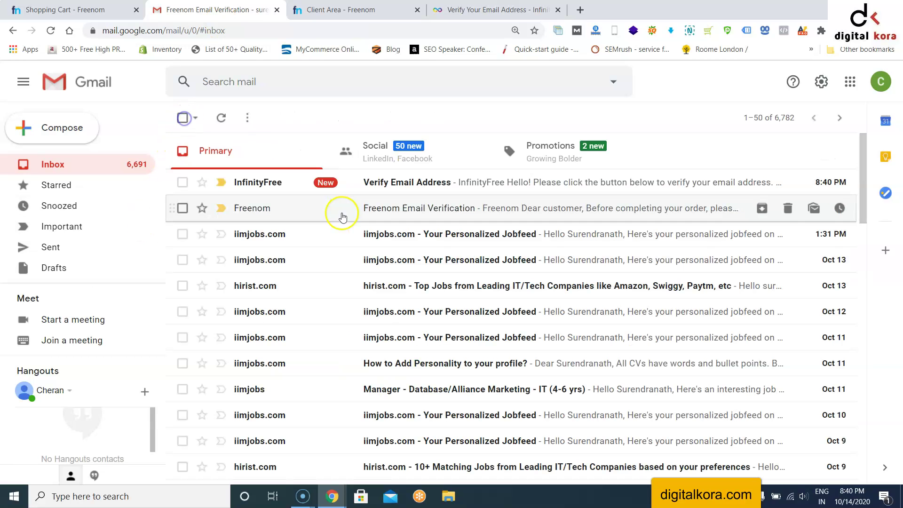
pyautogui.click(468, 182)
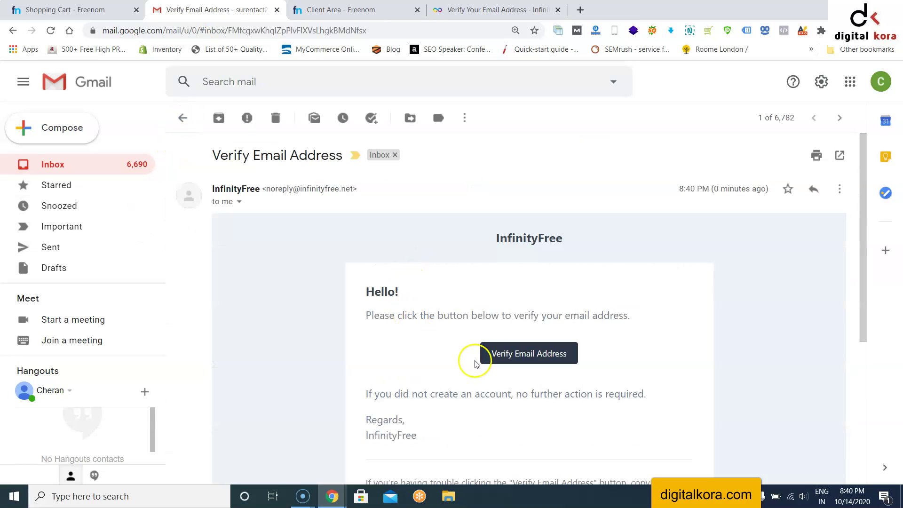
pyautogui.click(516, 353)
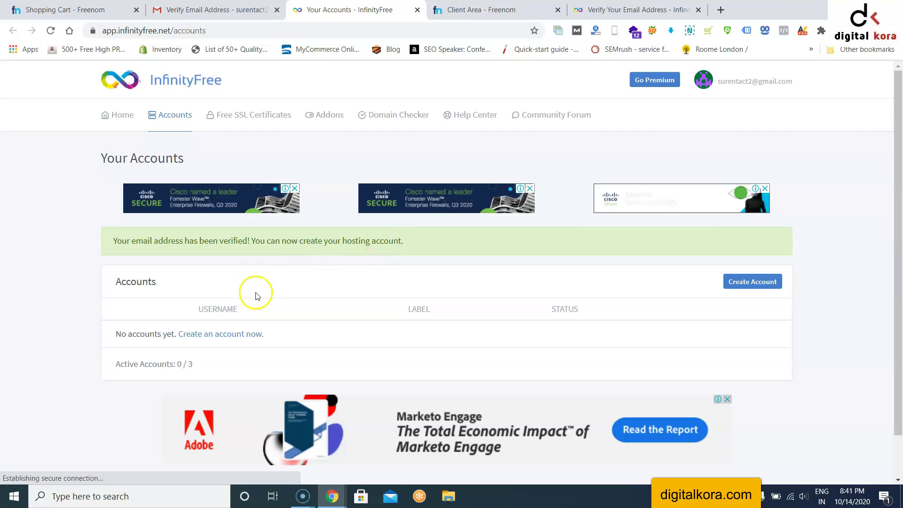
# Start a new InfinityFree hosting account on custom domain digitalpractice.ml and confirm it's available.
pyautogui.click(241, 335)
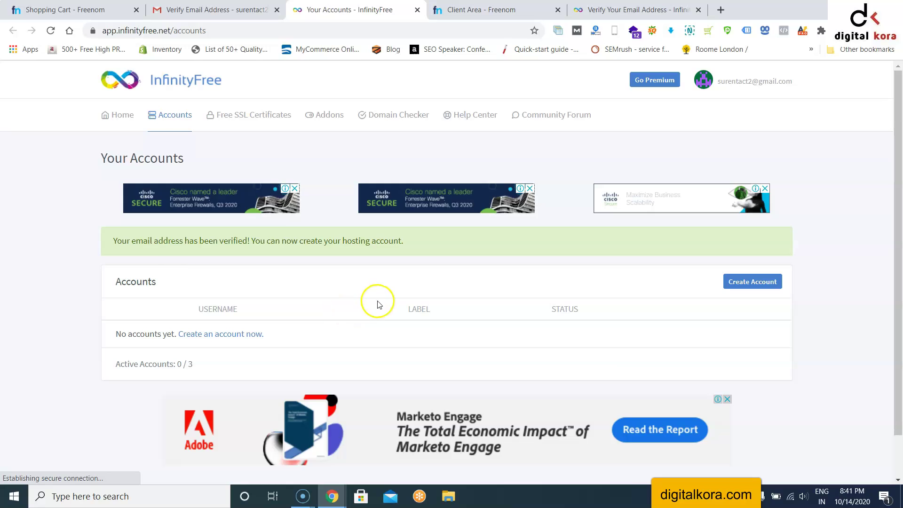
pyautogui.scroll(-1, 327, 300)
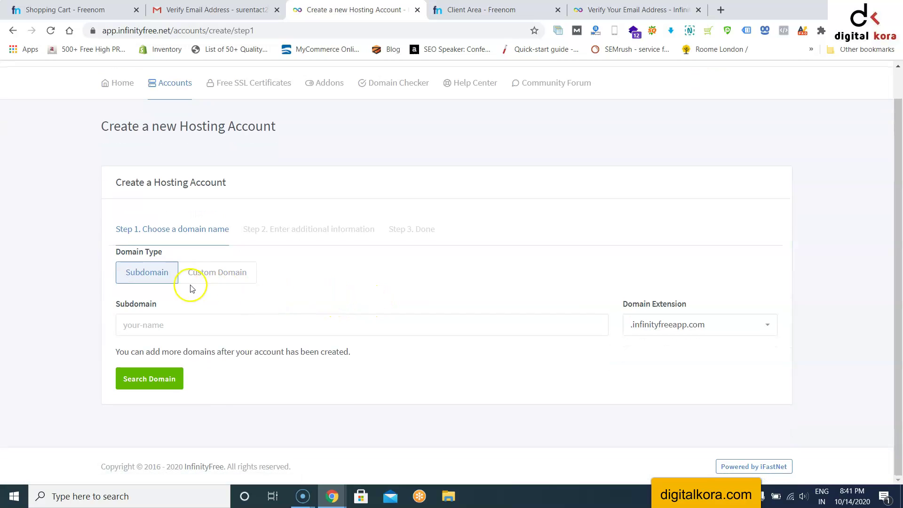
pyautogui.scroll(-2, 267, 258)
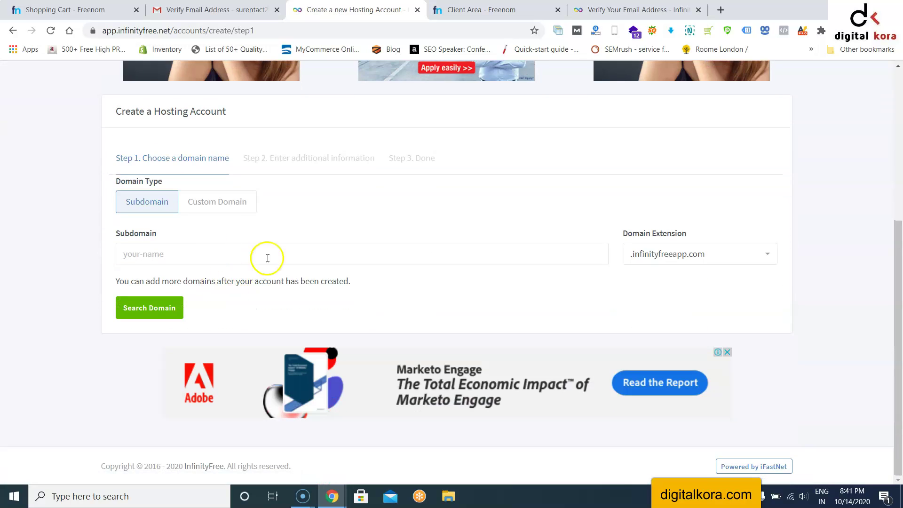
pyautogui.click(216, 203)
pyautogui.scroll(-1, 217, 230)
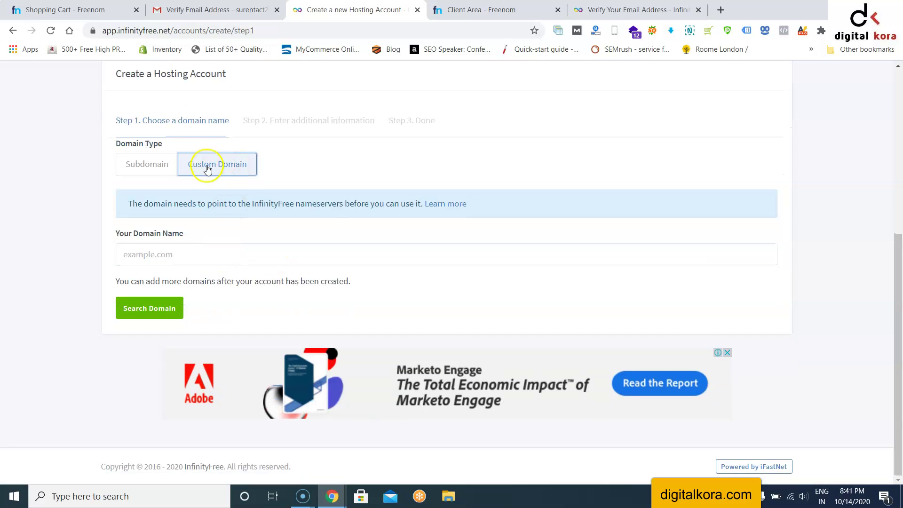
pyautogui.click(218, 255)
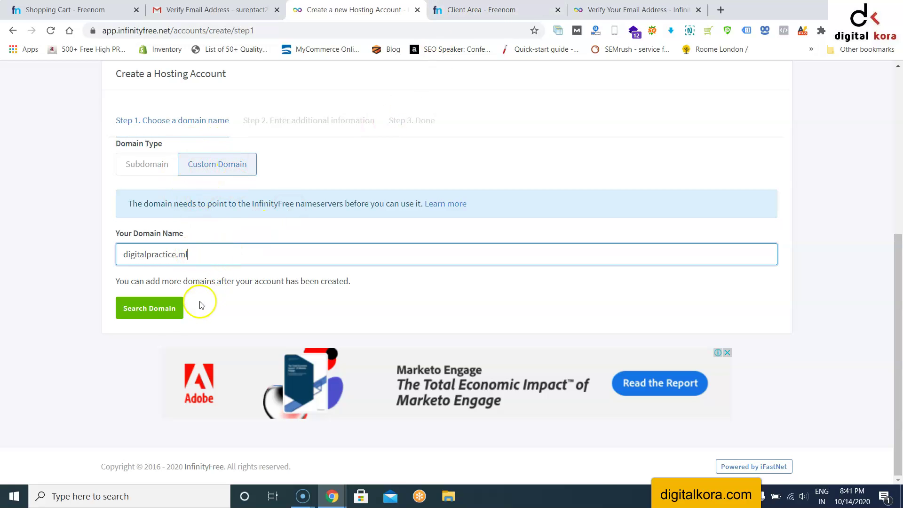
pyautogui.click(164, 313)
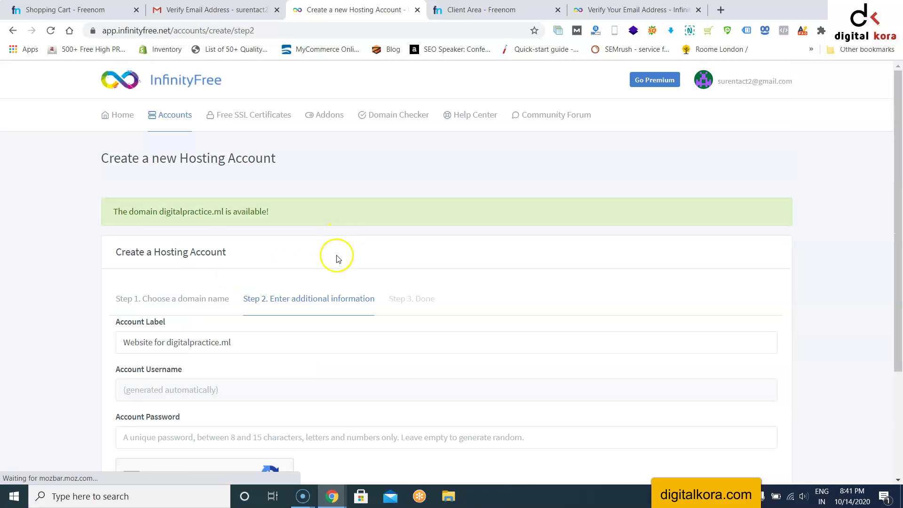
# Attempt hosting creation, which fails on the ns1/ns2.epizy.com nameserver check, then return to Freenom's My Domains.
pyautogui.scroll(-1, 304, 222)
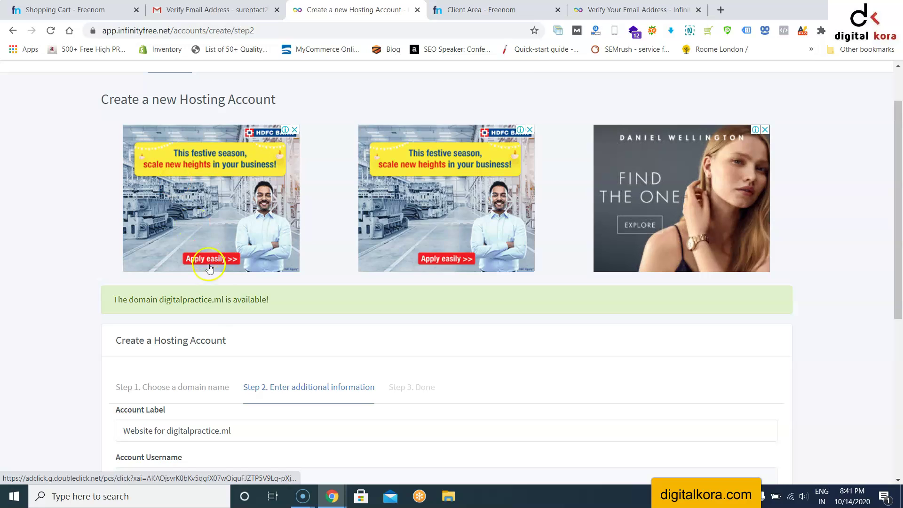
pyautogui.scroll(-3, 225, 259)
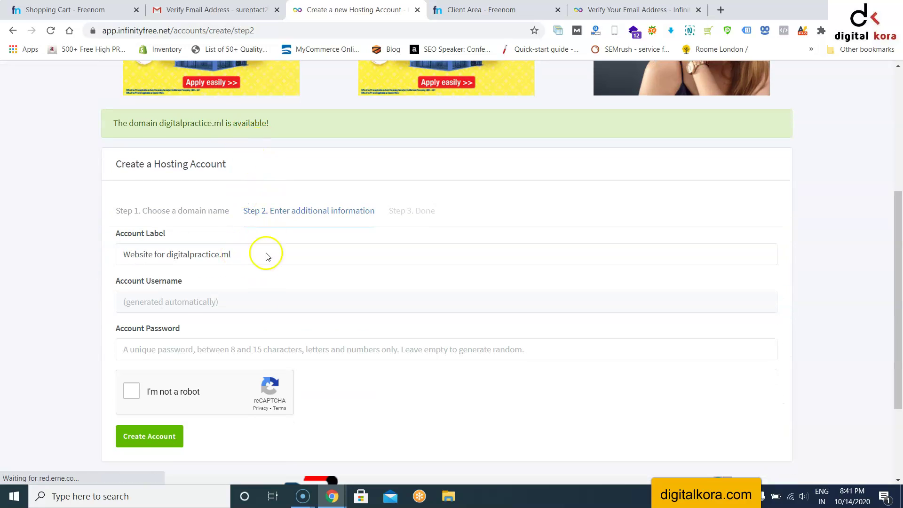
pyautogui.scroll(-1, 261, 282)
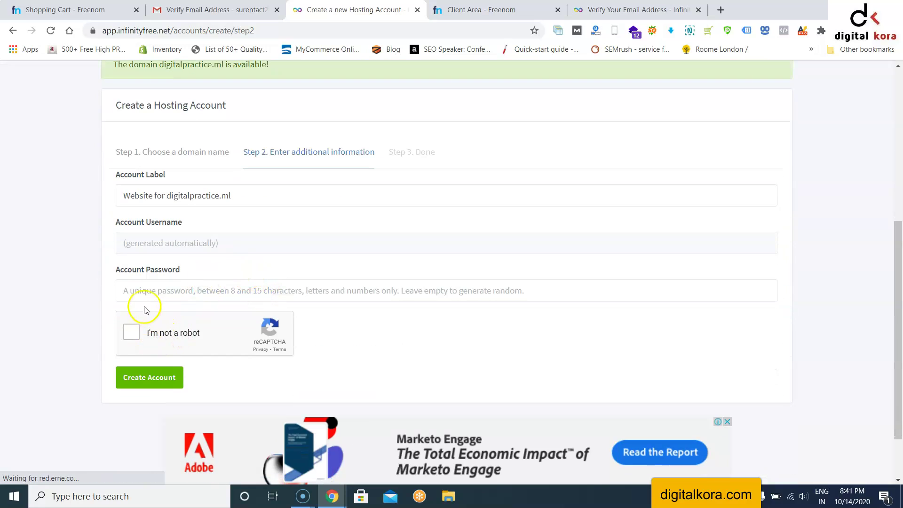
pyautogui.click(150, 288)
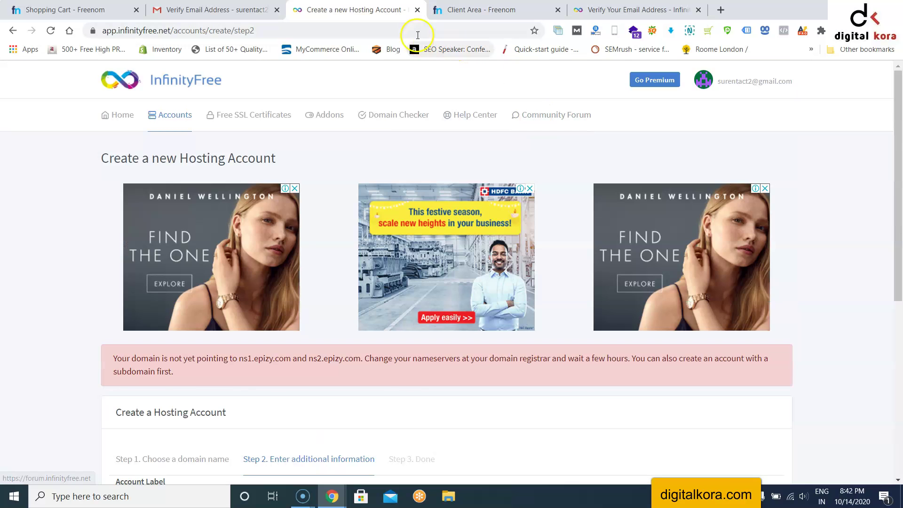
pyautogui.click(480, 9)
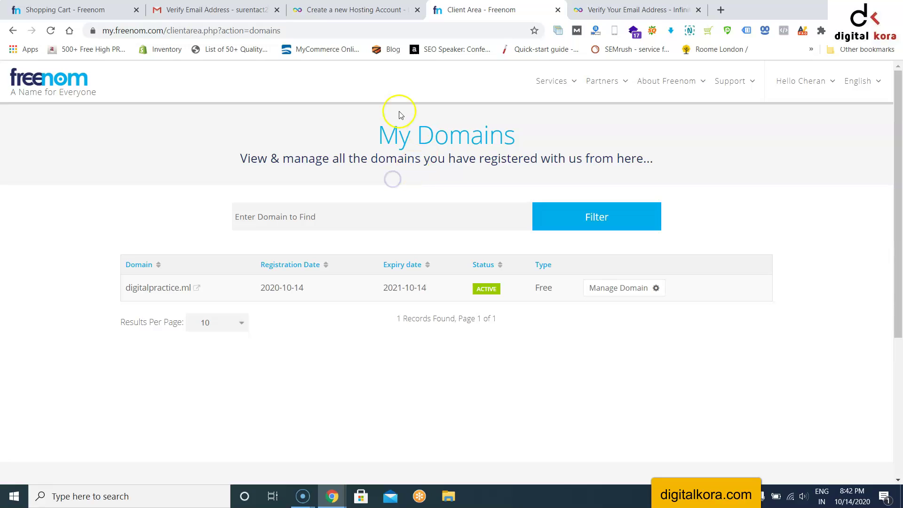
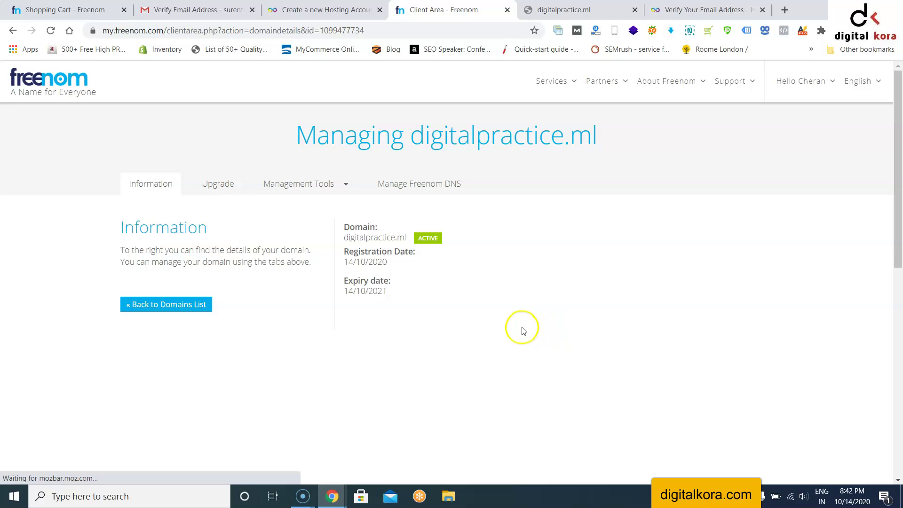
# Switch digitalpractice.ml's Freenom nameserver settings to custom nameservers.
pyautogui.click(334, 194)
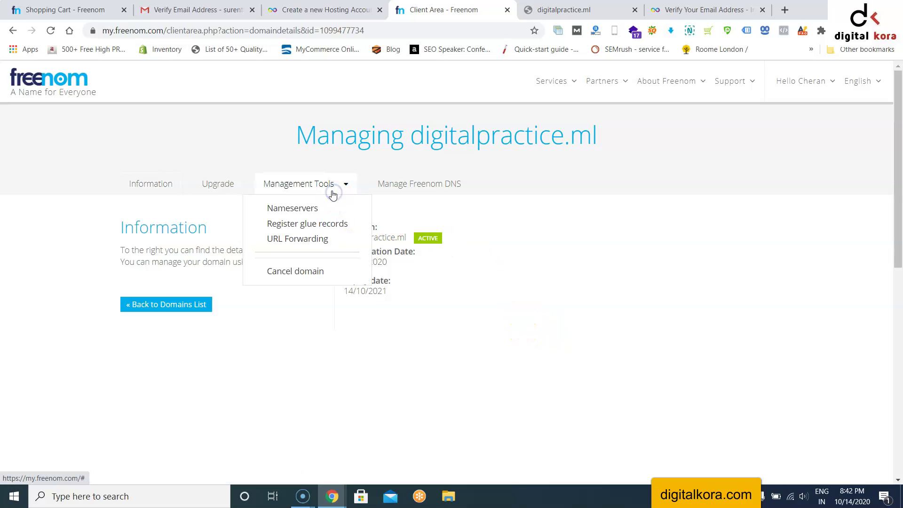
pyautogui.click(294, 213)
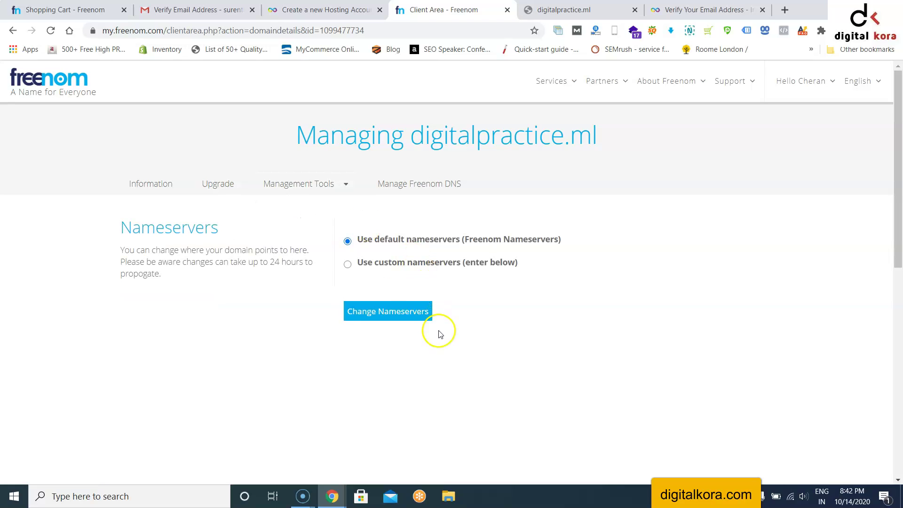
pyautogui.click(347, 265)
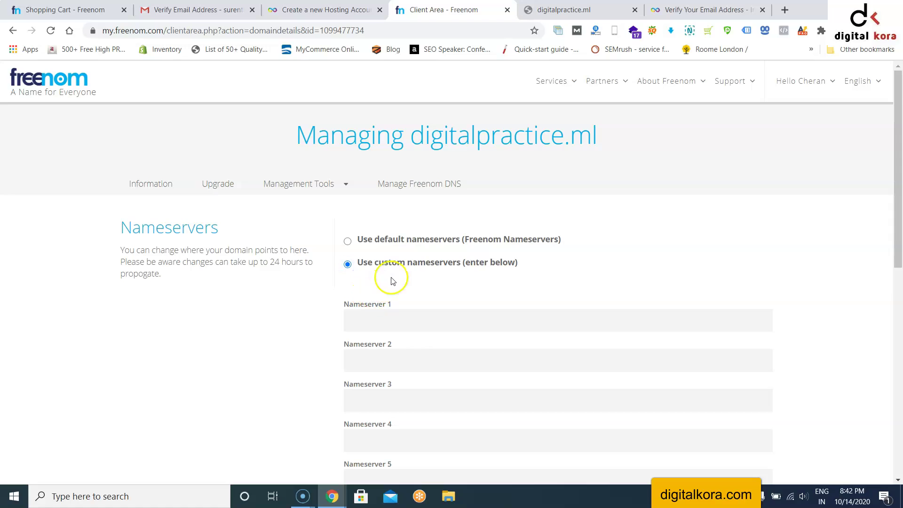
pyautogui.scroll(-1, 401, 274)
pyautogui.click(399, 263)
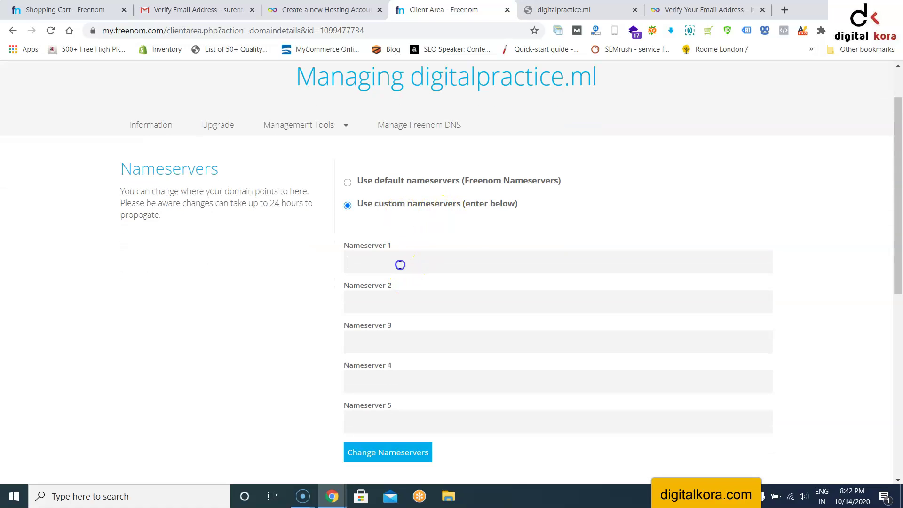
# Close the unreachable digitalpractice.ml tab and copy ns1.epizy.com from the InfinityFree account page.
pyautogui.hotkey('ctrl', 'Tab')
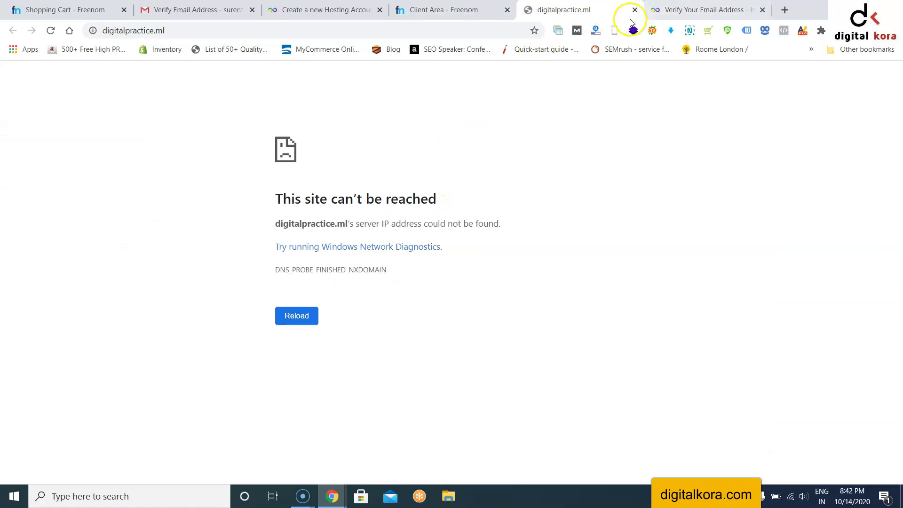
pyautogui.click(634, 10)
pyautogui.hotkey('ctrl', 'shift', 'Tab')
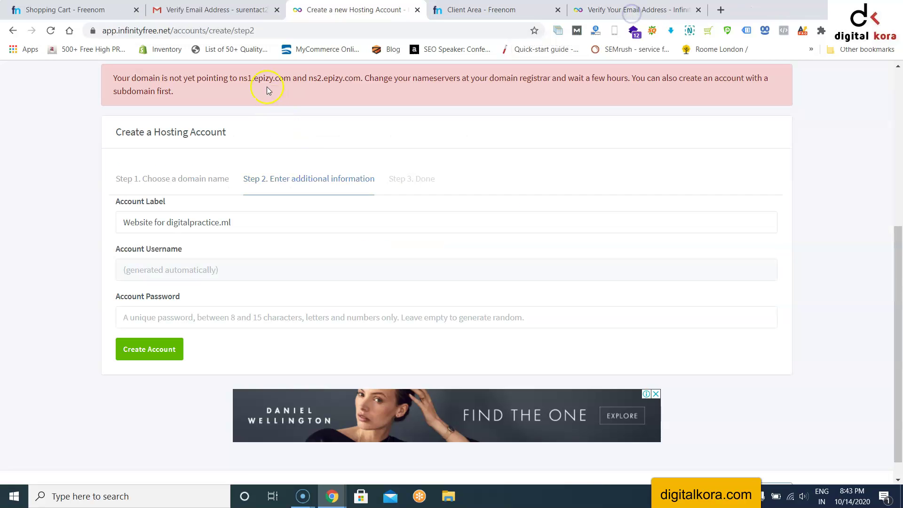
pyautogui.rightClick(291, 76)
pyautogui.click(297, 87)
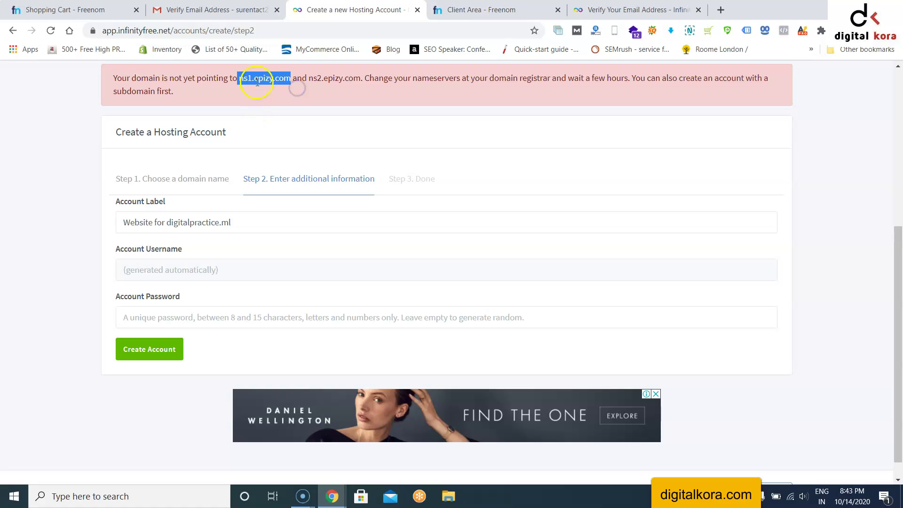
# Fill Freenom's Nameserver fields with ns1.epizy.com through ns5.epizy.com.
pyautogui.click(455, 19)
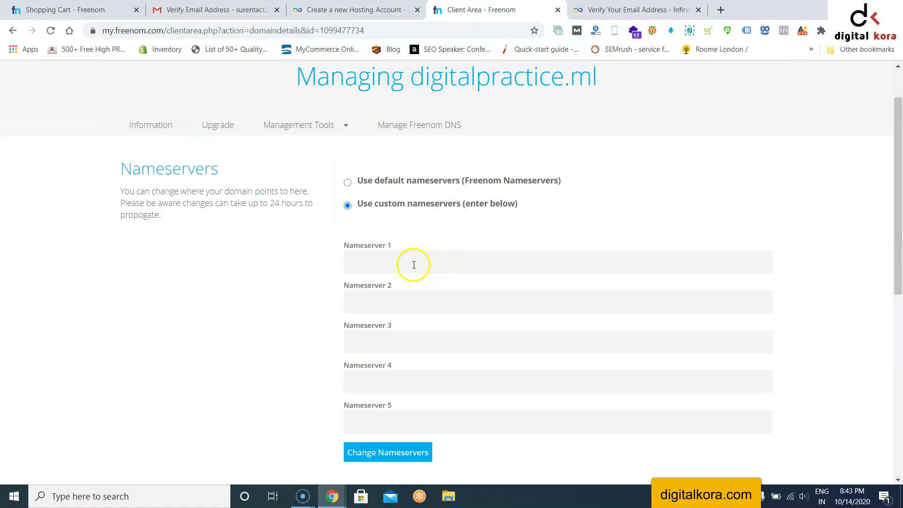
pyautogui.hotkey('ctrl', 'v')
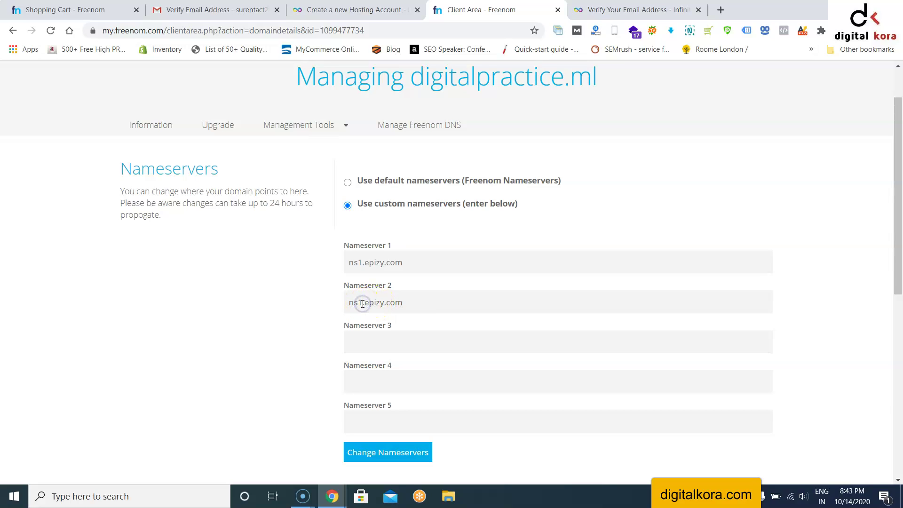
pyautogui.hotkey('ctrl', 'v')
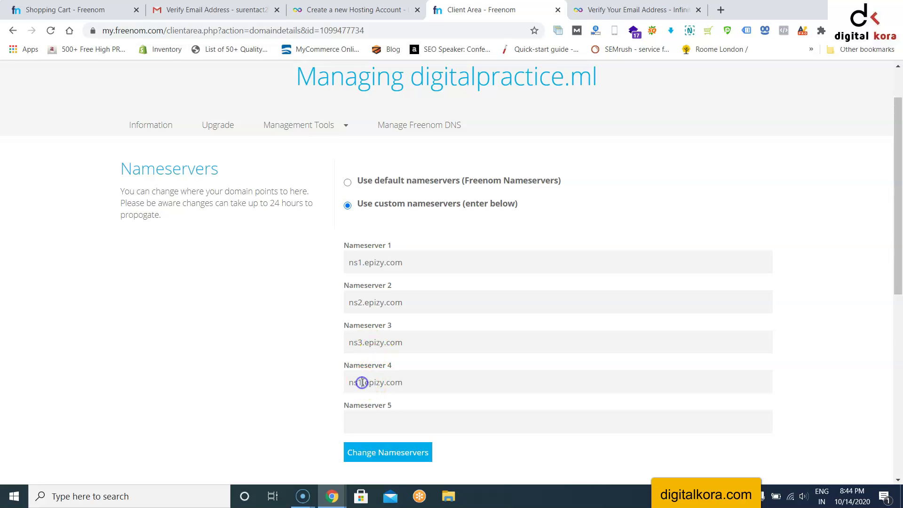
pyautogui.write('4')
pyautogui.click(378, 425)
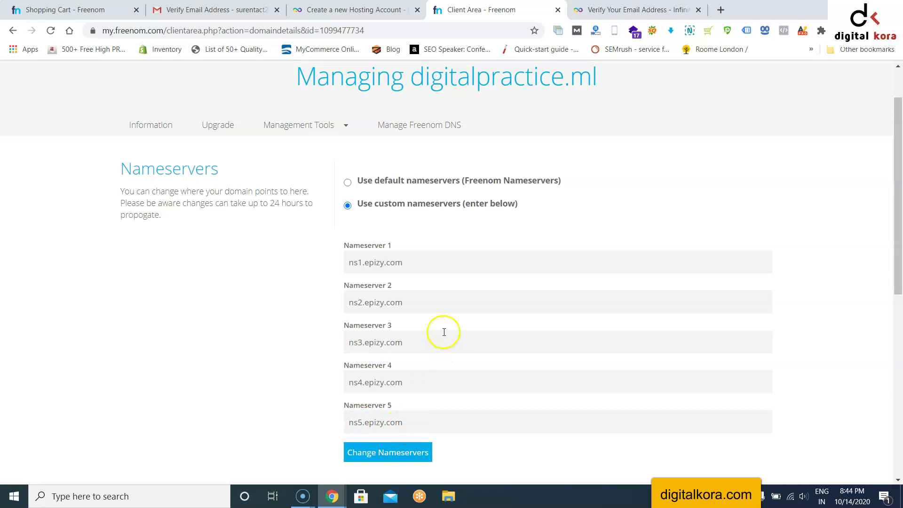
# Close the email verification tab and save the five custom nameservers.
pyautogui.click(607, 11)
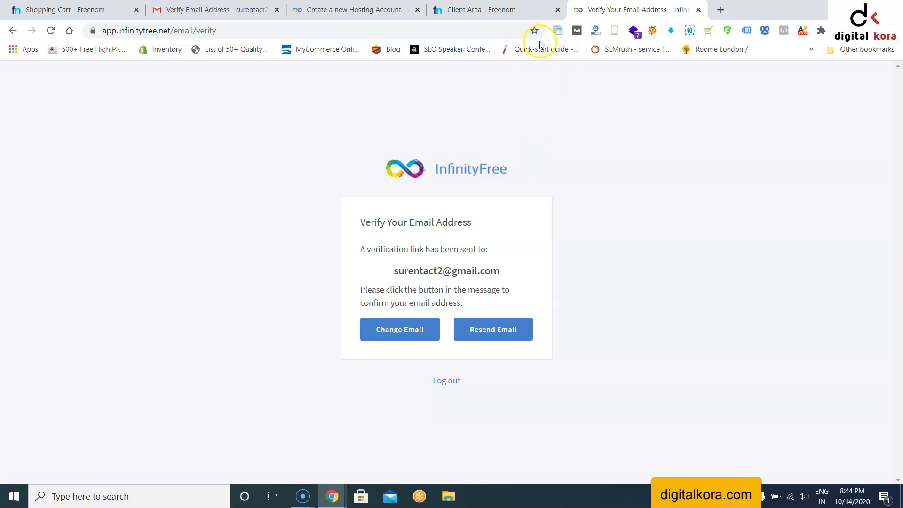
pyautogui.click(698, 10)
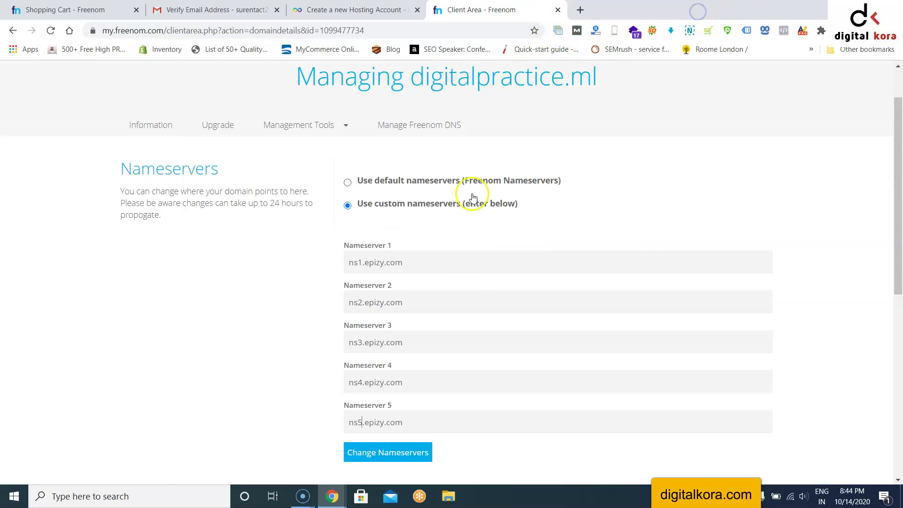
pyautogui.scroll(-4, 467, 202)
pyautogui.click(374, 225)
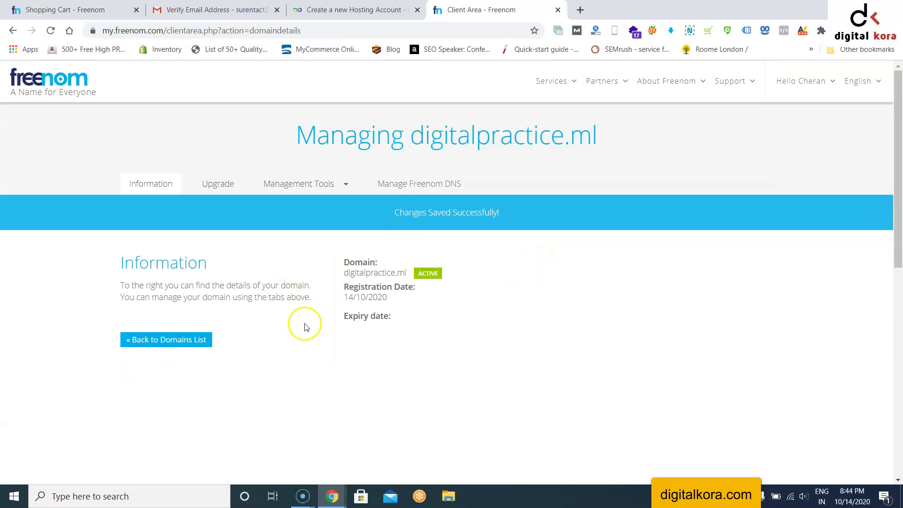
# Reopen the nameserver settings to verify them, then return to the InfinityFree form.
pyautogui.click(339, 188)
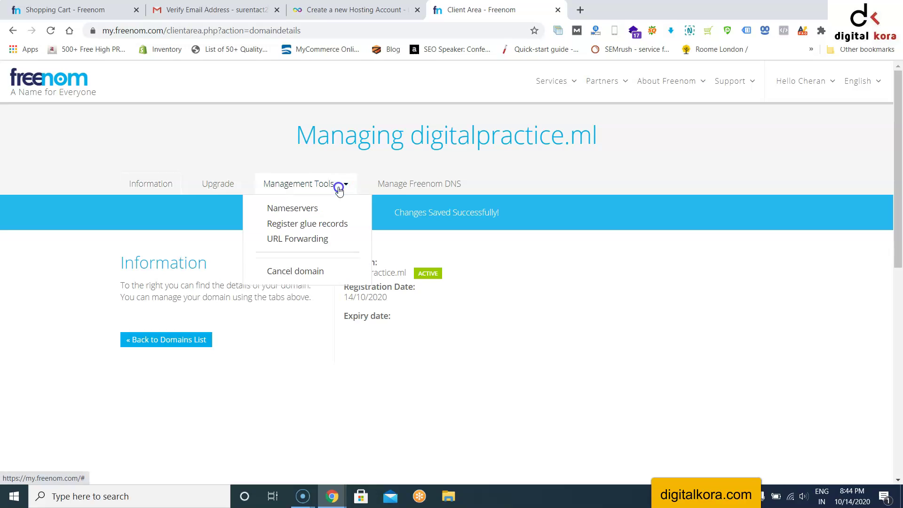
pyautogui.click(294, 209)
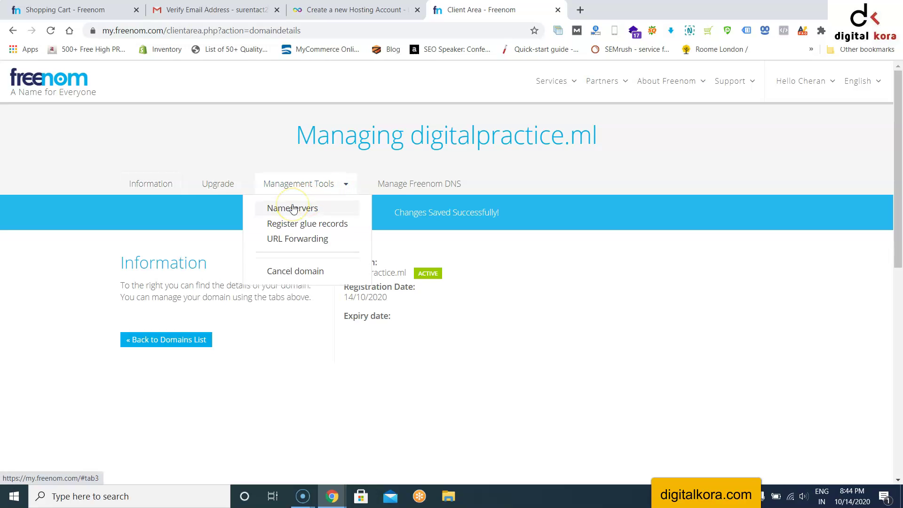
pyautogui.scroll(-5, 401, 254)
pyautogui.scroll(5, 401, 254)
pyautogui.click(358, 9)
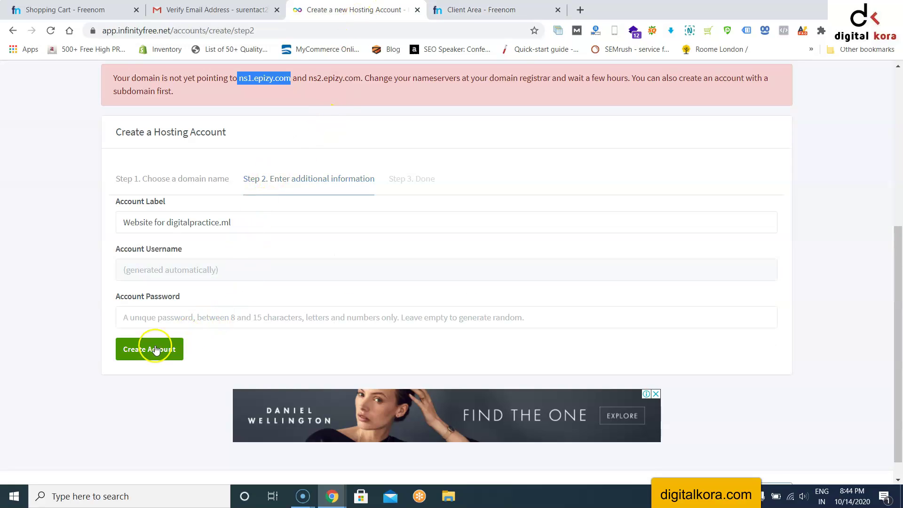
# Enter an account password and create the InfinityFree hosting account.
pyautogui.click(150, 306)
pyautogui.click(153, 311)
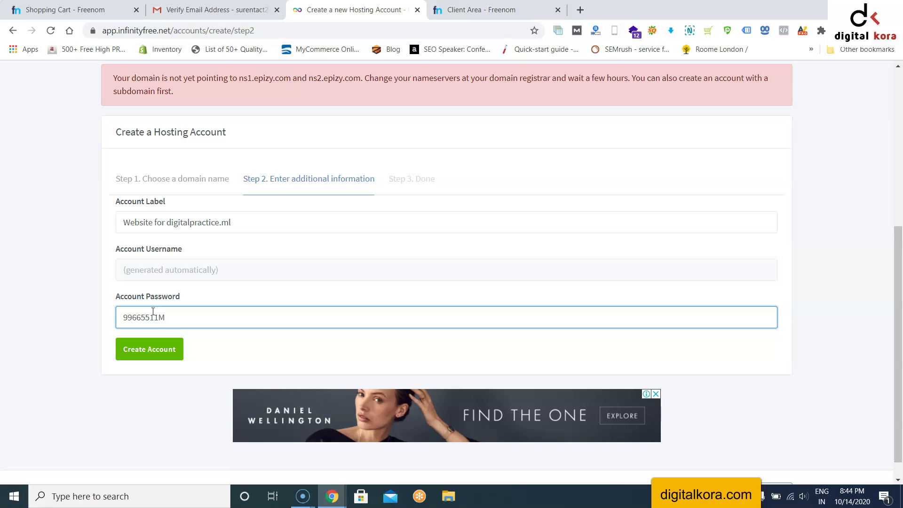
pyautogui.click(161, 353)
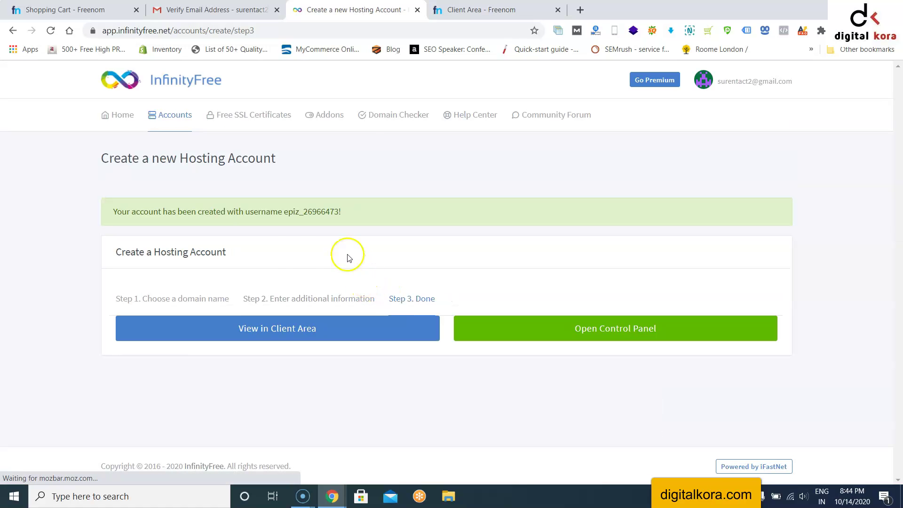
# Look over the Step 3 Done confirmation and select the infinityfree.net address.
pyautogui.scroll(-3, 347, 282)
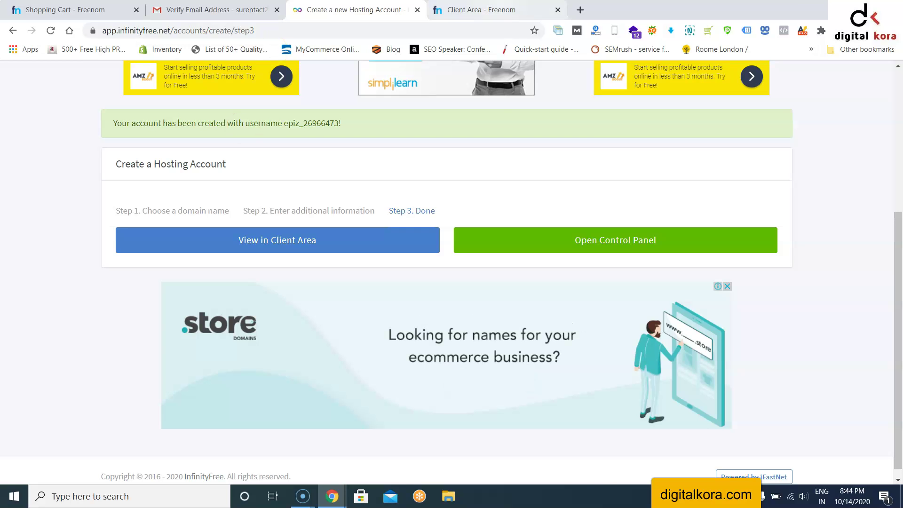
pyautogui.scroll(5, 513, 131)
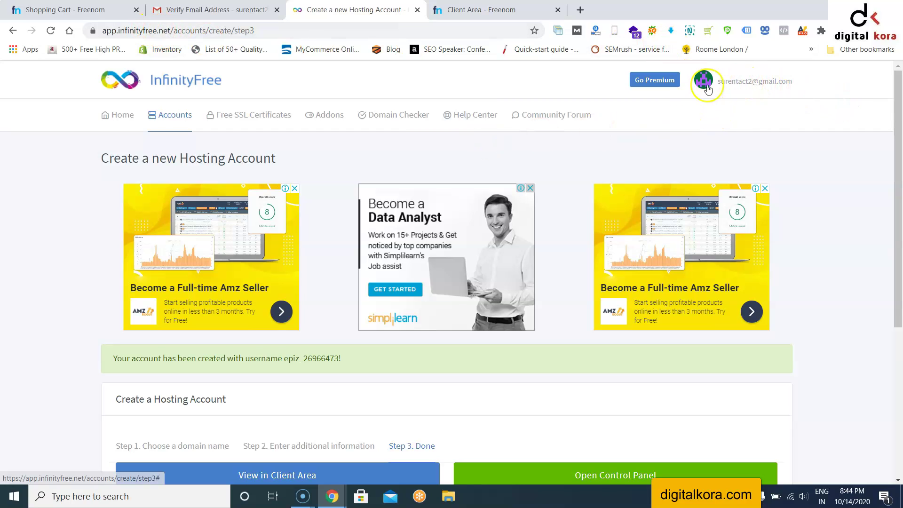
pyautogui.scroll(-4, 252, 277)
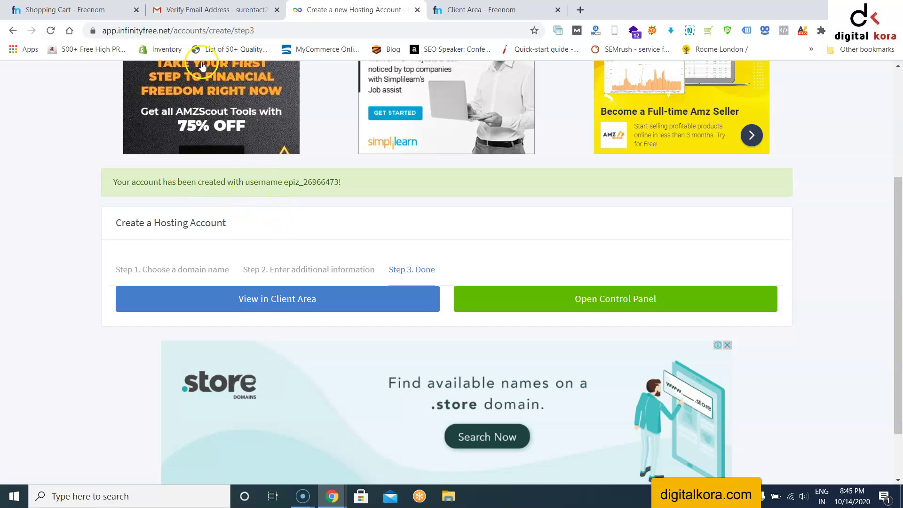
pyautogui.moveTo(170, 30); pyautogui.dragTo(121, 30)
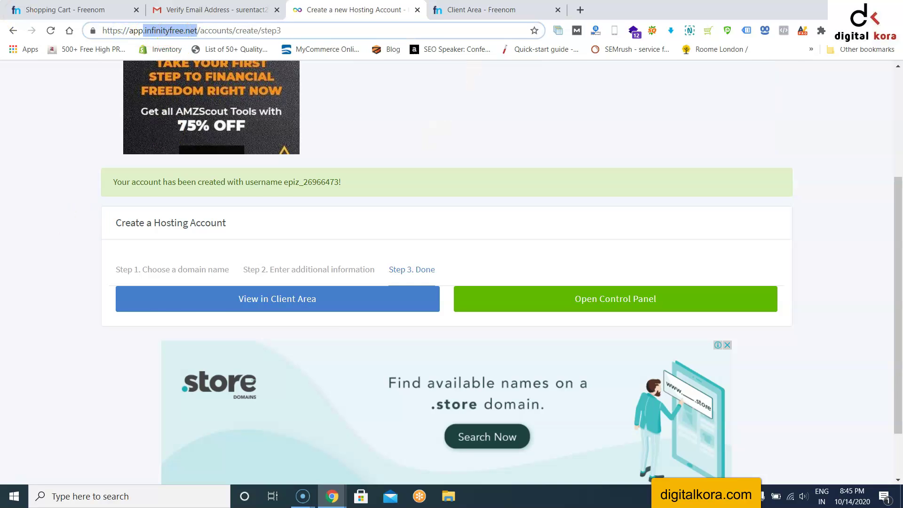
# Revisit Freenom's nameserver settings for digitalpractice.ml to check the EPIZY entries.
pyautogui.click(471, 10)
pyautogui.scroll(-3, 395, 301)
pyautogui.scroll(3, 395, 264)
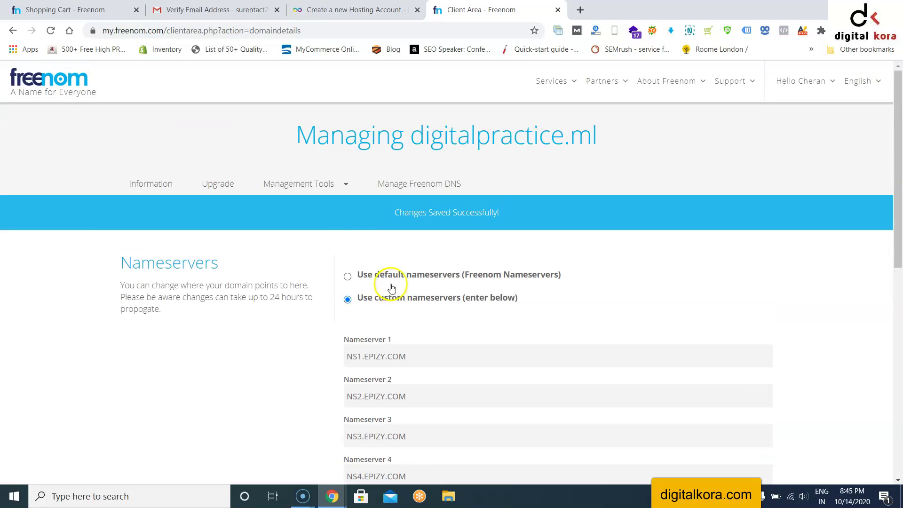
pyautogui.click(341, 183)
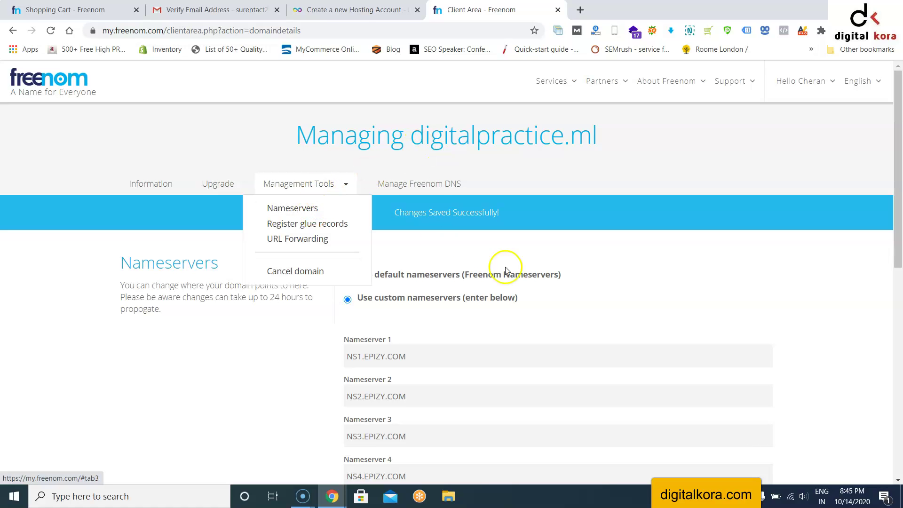
pyautogui.click(564, 307)
pyautogui.scroll(-2, 449, 345)
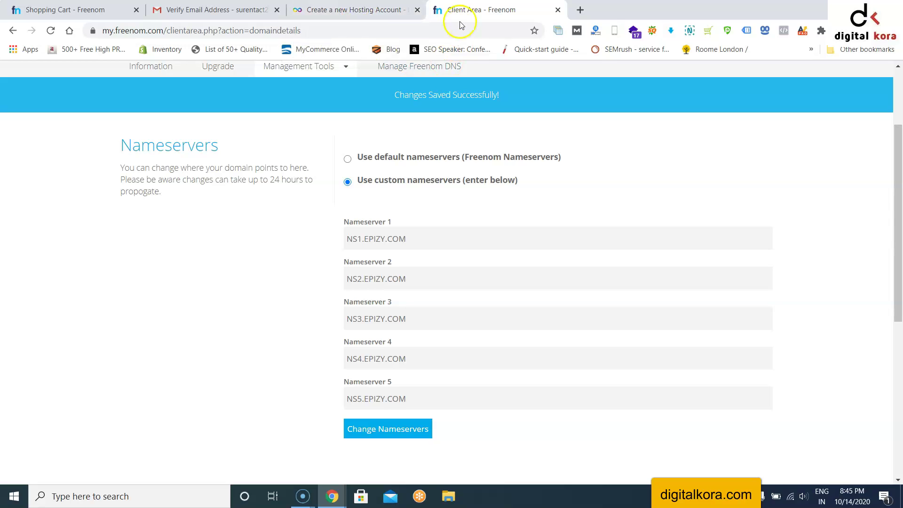
pyautogui.scroll(2, 457, 66)
pyautogui.moveTo(165, 29); pyautogui.dragTo(111, 29)
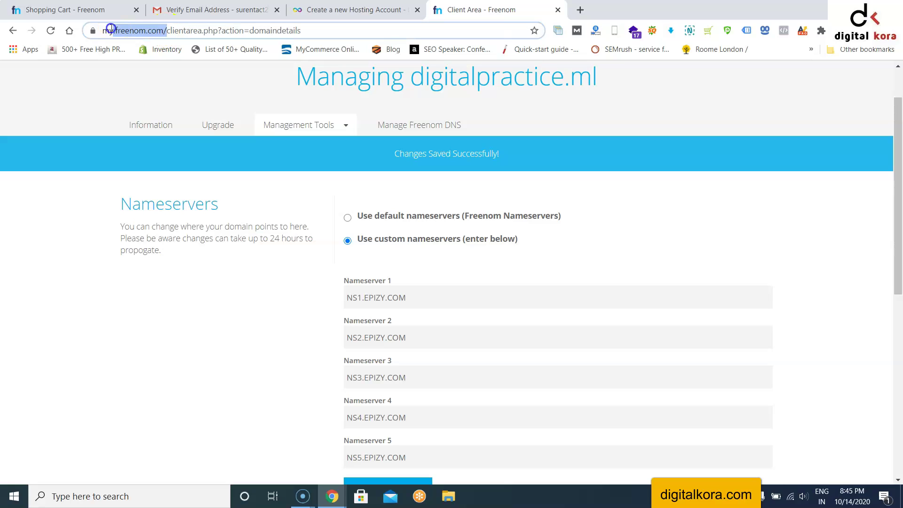
# Save custom nameservers NS1–NS5.EPIZY.COM and return to the InfinityFree account page.
pyautogui.click(338, 125)
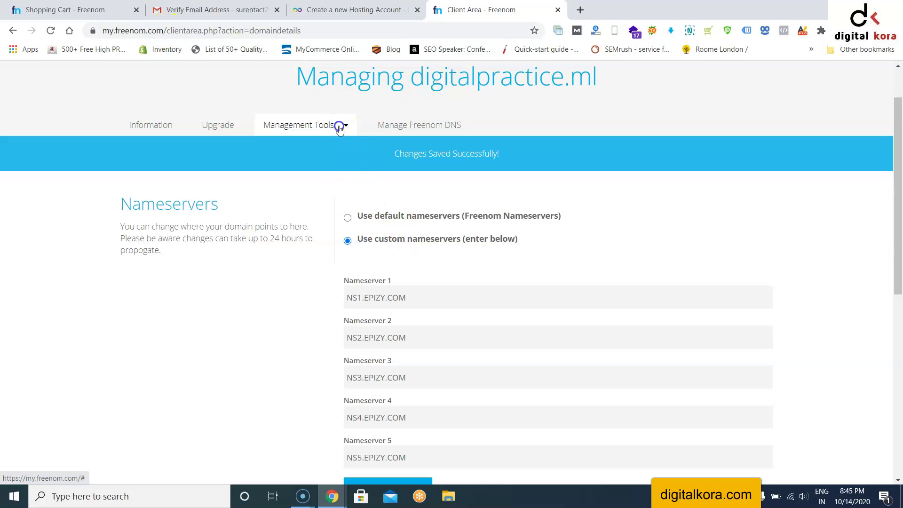
pyautogui.scroll(-2, 388, 322)
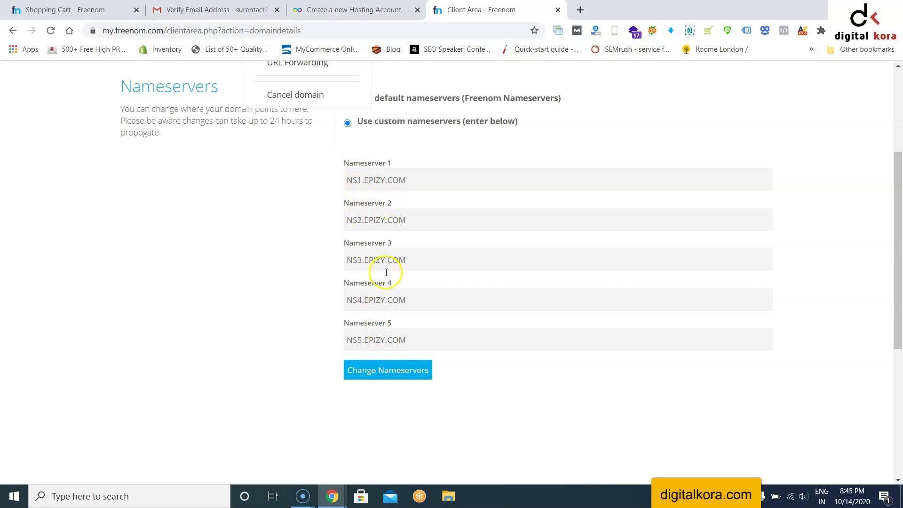
pyautogui.click(392, 370)
pyautogui.click(353, 10)
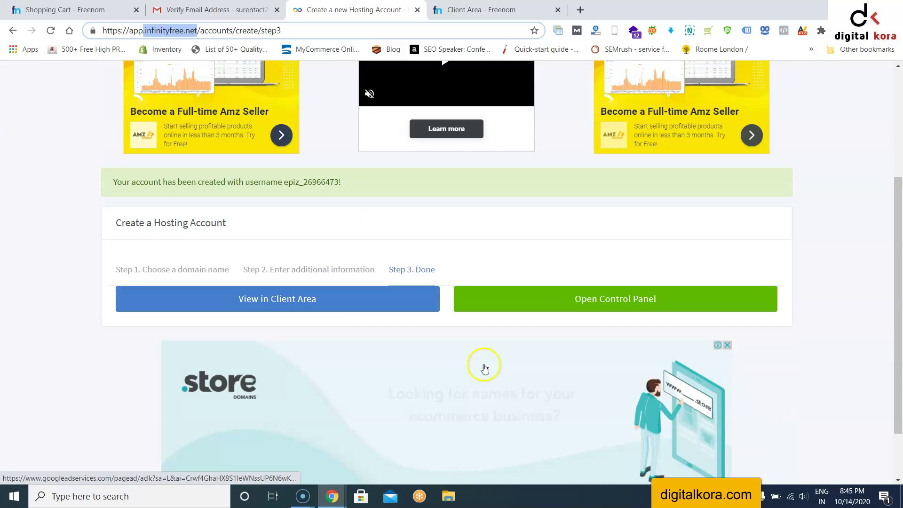
# Open the new account's VistaPanel control panel and approve service emails.
pyautogui.click(601, 302)
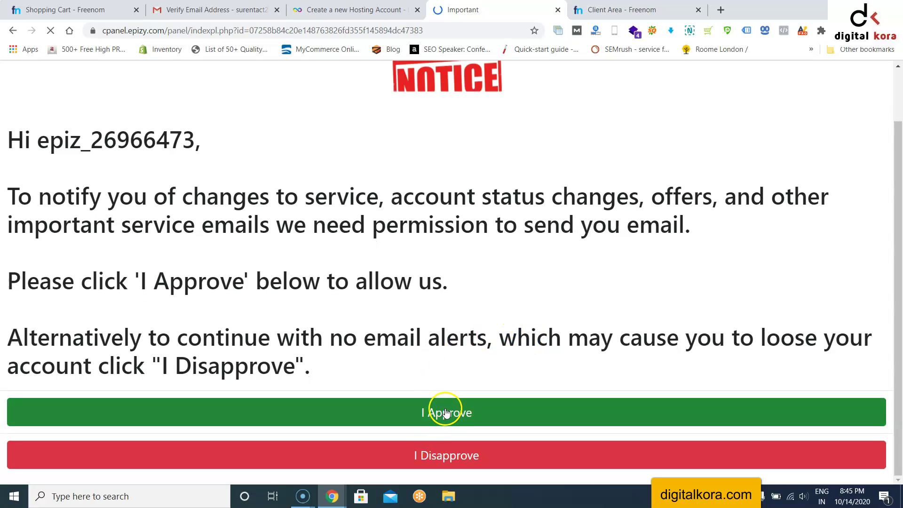
pyautogui.click(446, 413)
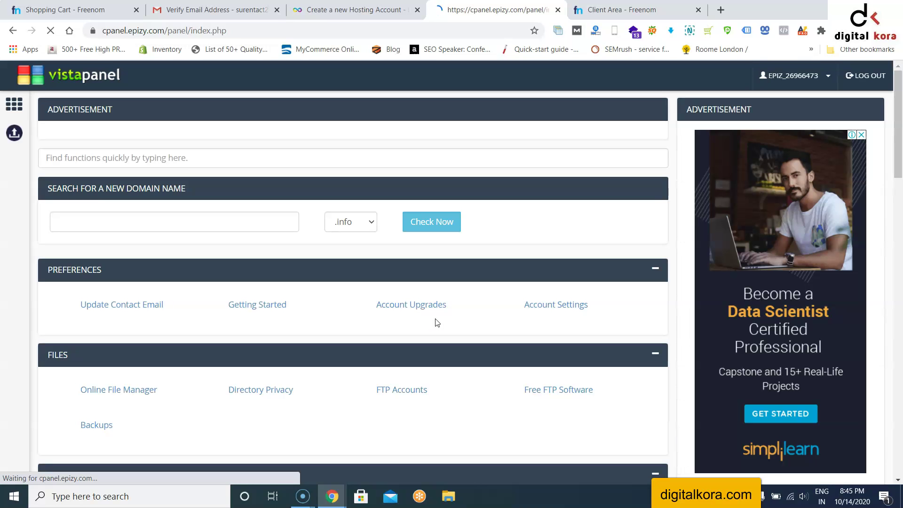
pyautogui.scroll(-3, 372, 345)
pyautogui.scroll(-3, 369, 344)
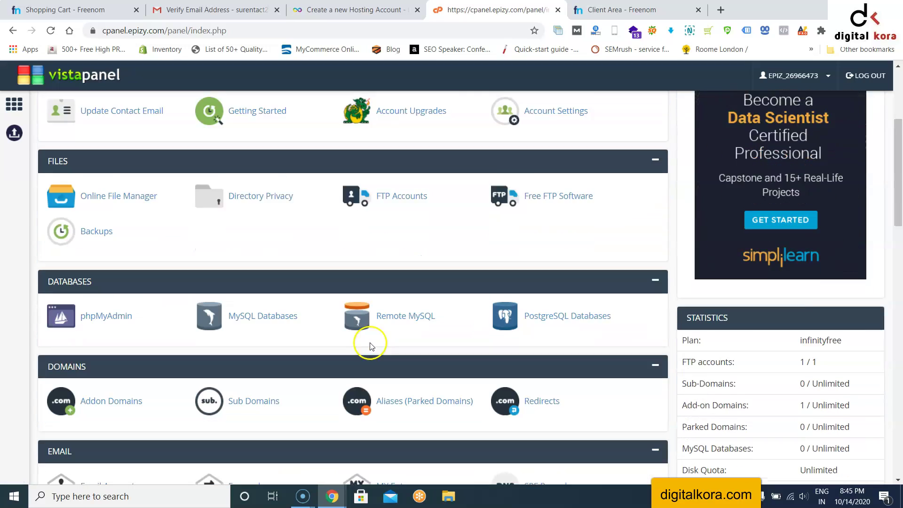
pyautogui.scroll(-4, 383, 409)
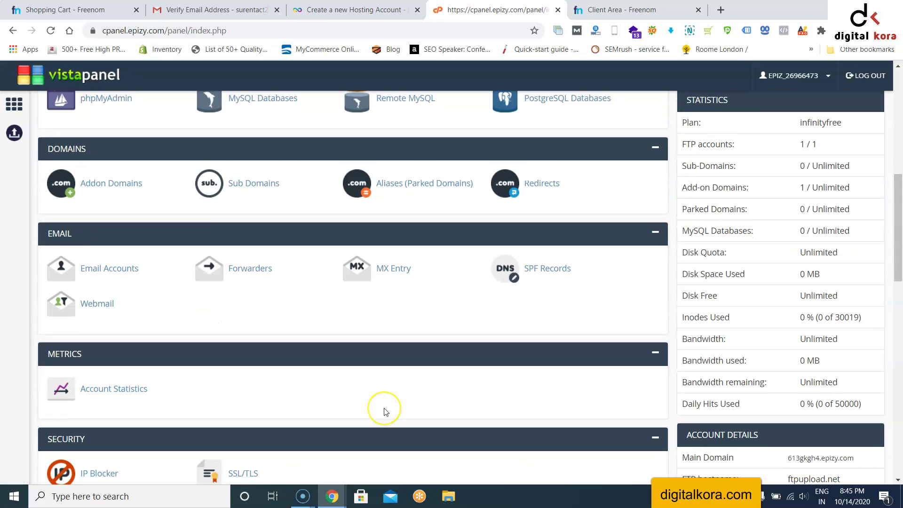
# Find 'so' on the page and launch the Softaculous Apps Installer.
pyautogui.hotkey('ctrl', 'f')
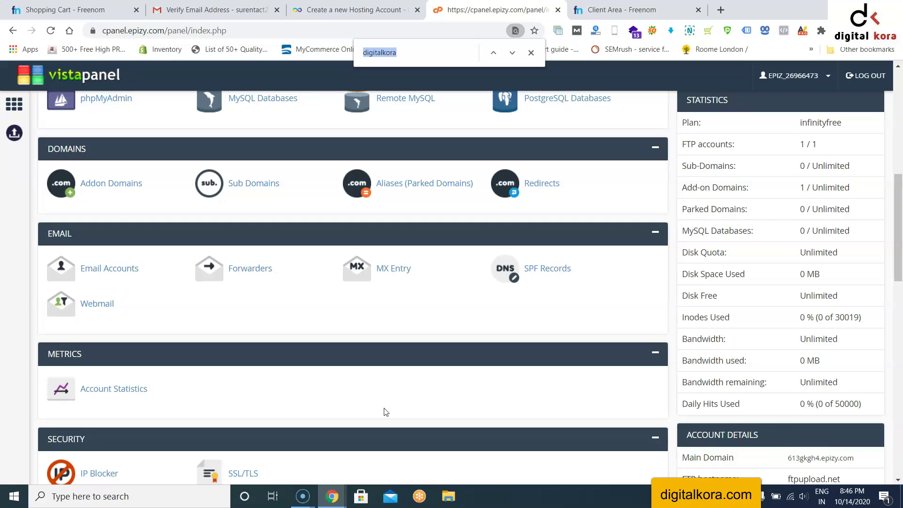
pyautogui.write('soft')
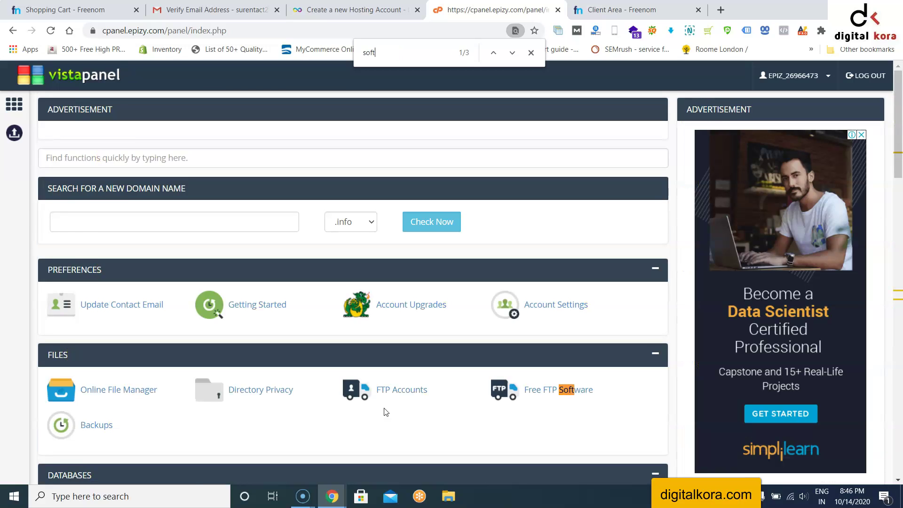
pyautogui.press('Return')
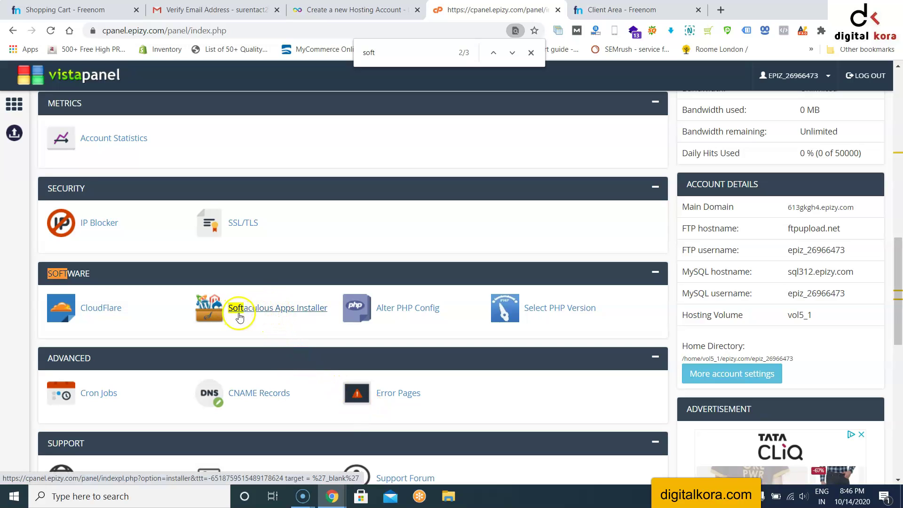
pyautogui.click(271, 310)
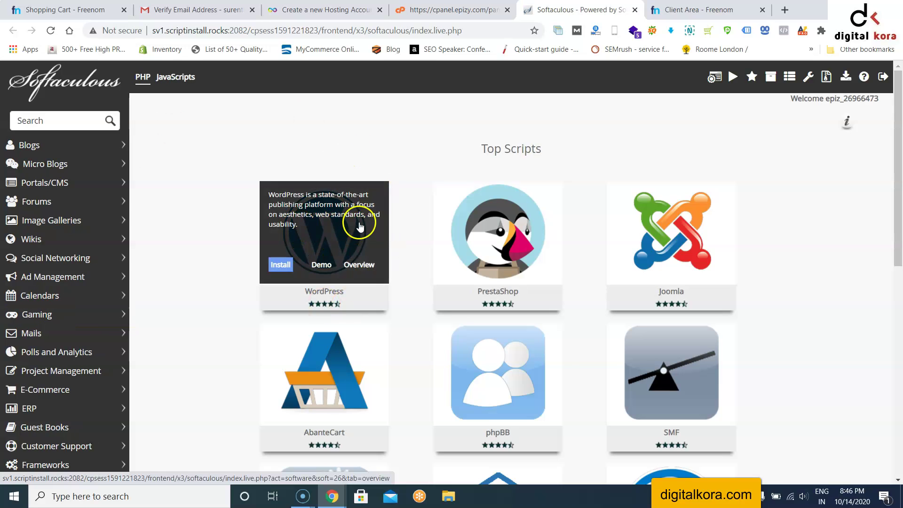
# Start a WordPress install targeting the digitalpractice.ml domain.
pyautogui.click(282, 265)
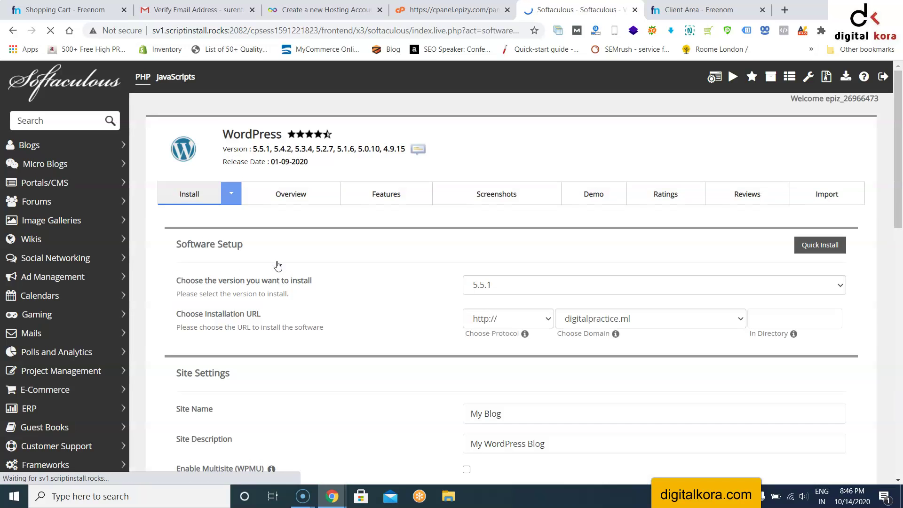
pyautogui.scroll(-2, 465, 324)
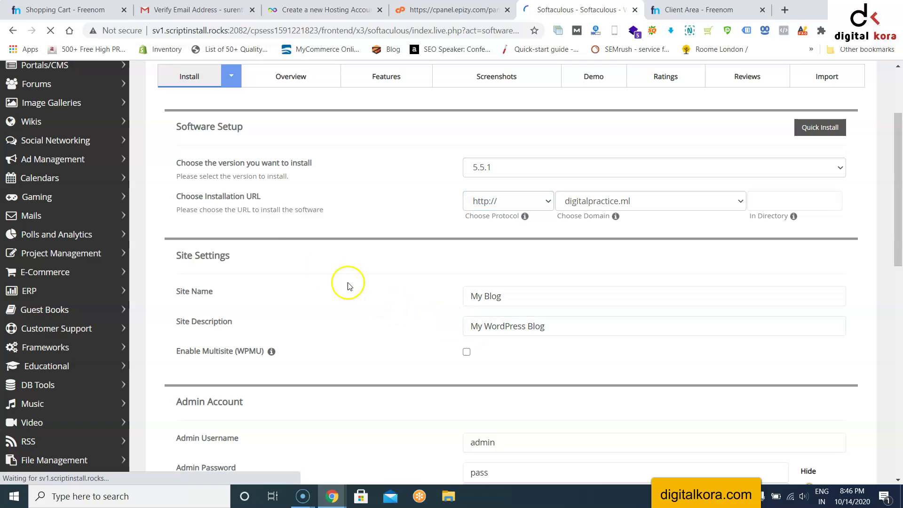
pyautogui.click(640, 201)
pyautogui.click(591, 218)
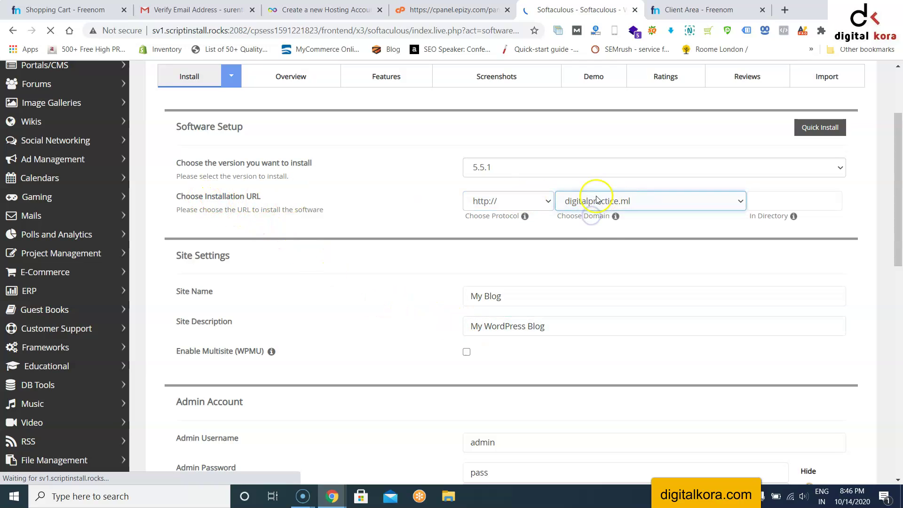
pyautogui.scroll(-2, 514, 264)
# Set site name Digital Practice and description 'Sample wordpress site'.
pyautogui.tripleClick(502, 180)
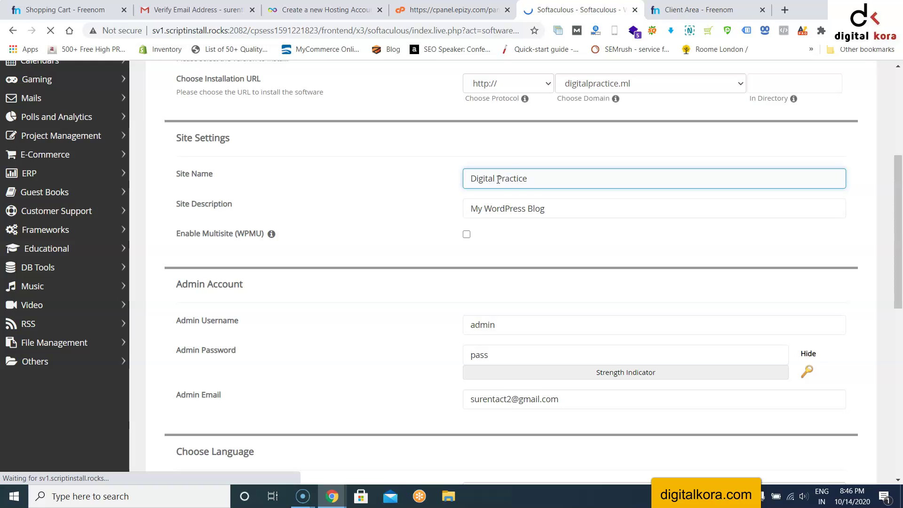
pyautogui.click(541, 208)
pyautogui.tripleClick(543, 209)
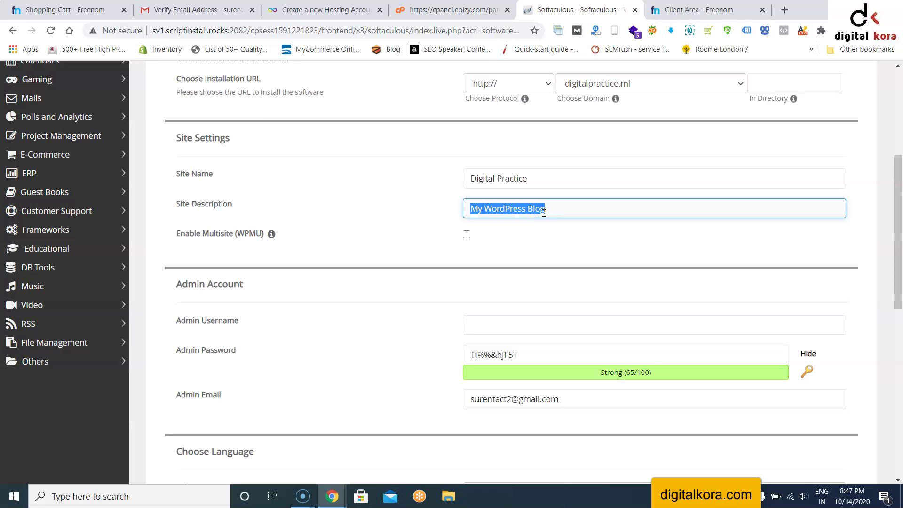
pyautogui.write('Sample wordpress')
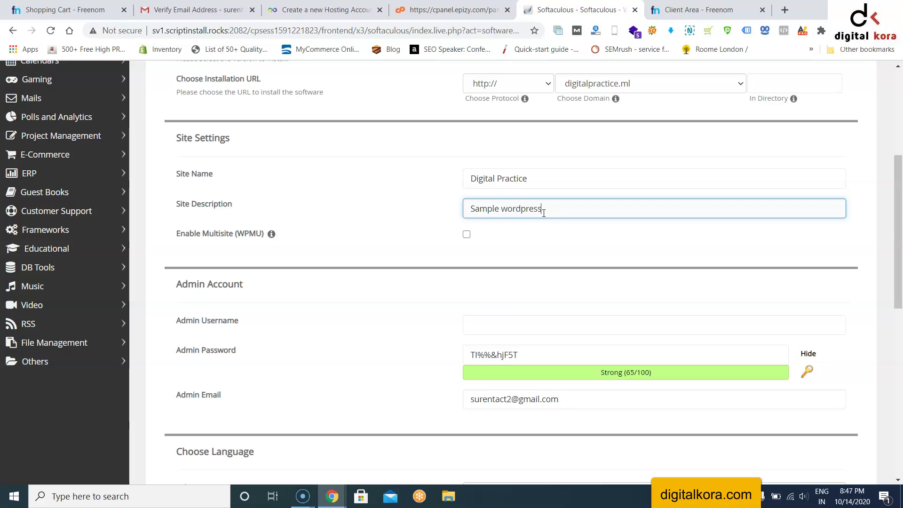
pyautogui.write(' site')
pyautogui.scroll(-1, 492, 211)
# Set the admin username to admin and replace the generated admin password.
pyautogui.click(511, 265)
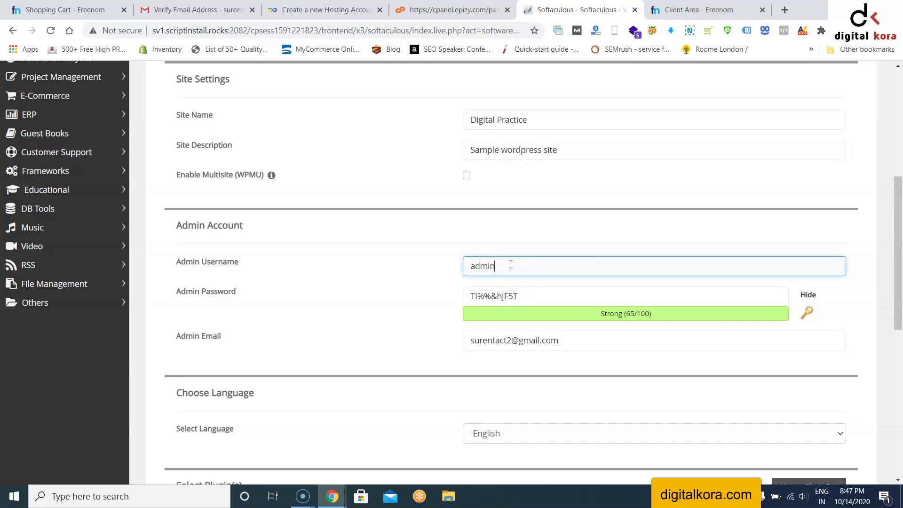
pyautogui.click(517, 293)
pyautogui.tripleClick(518, 292)
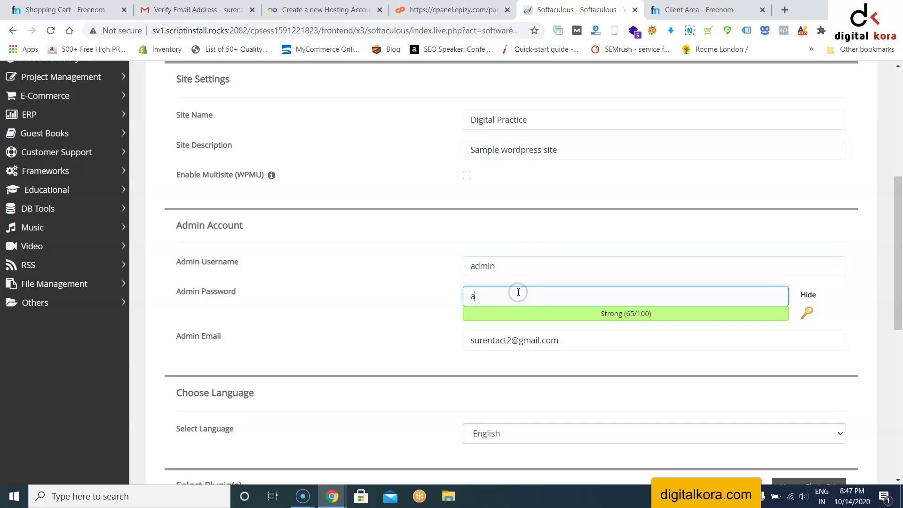
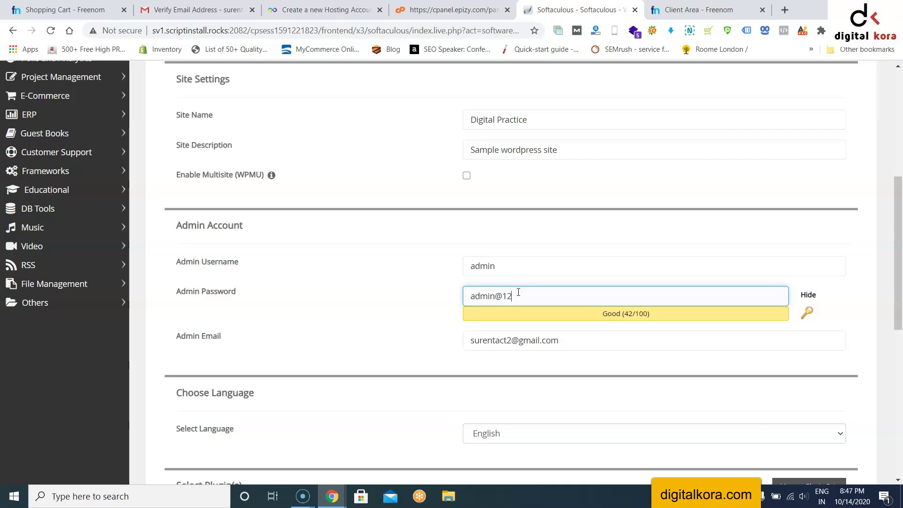
pyautogui.scroll(-1, 518, 293)
pyautogui.moveTo(559, 282); pyautogui.dragTo(464, 282)
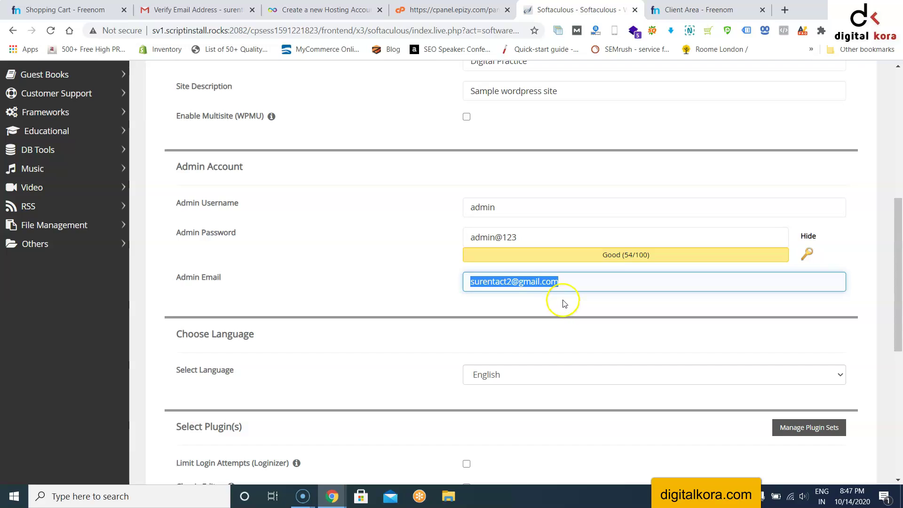
pyautogui.scroll(-3, 560, 291)
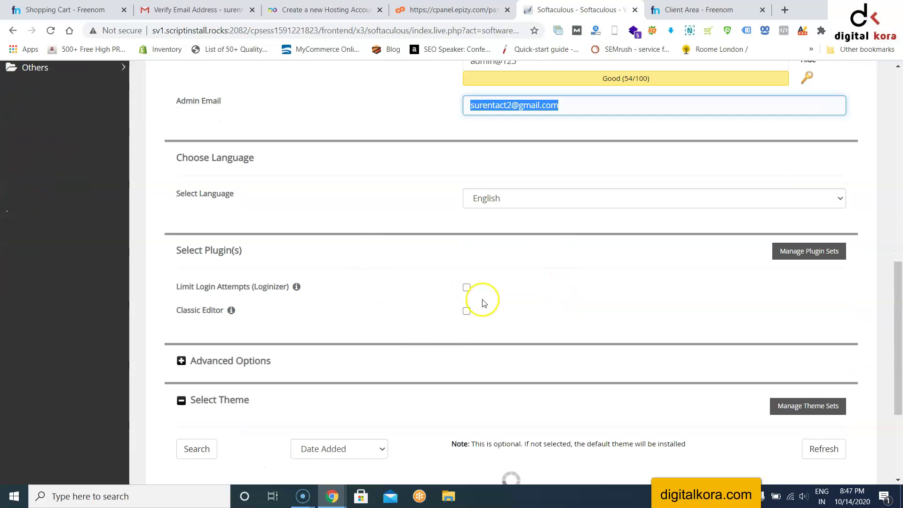
# Tick Limit Login Attempts (Loginizer), leaving Classic Editor unticked.
pyautogui.click(466, 288)
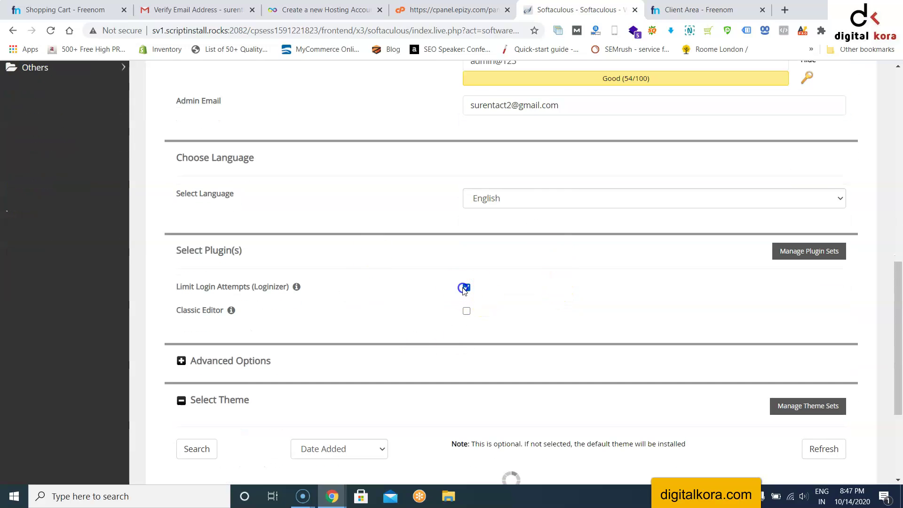
pyautogui.click(467, 311)
pyautogui.click(467, 311)
pyautogui.scroll(8, 469, 296)
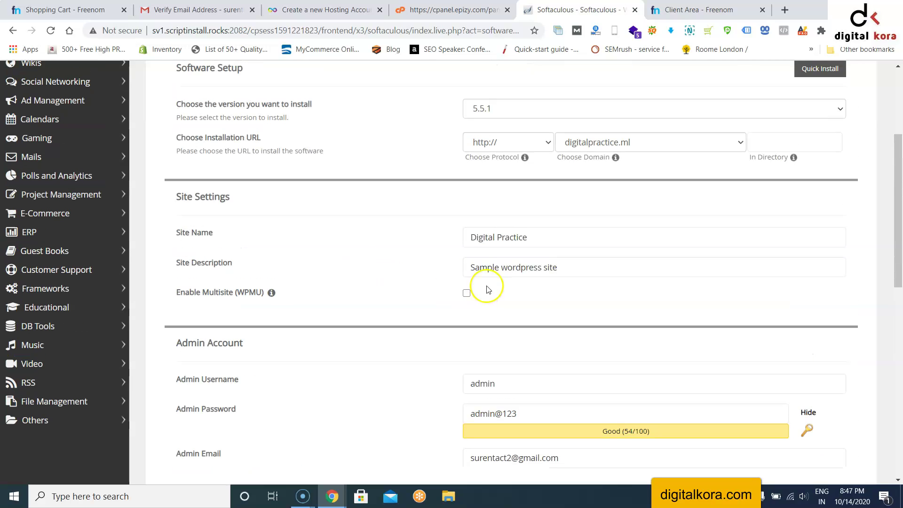
pyautogui.scroll(1, 498, 235)
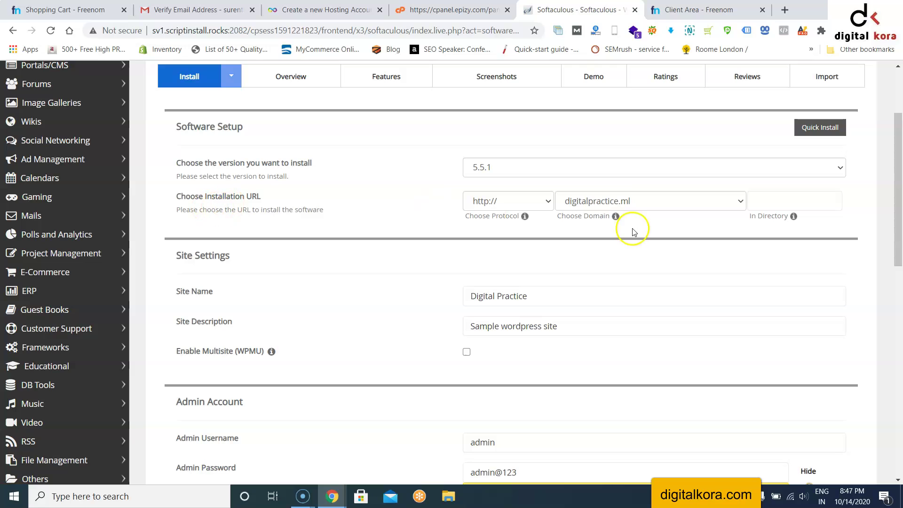
# Review the entered site details, admin username and password before installing.
pyautogui.scroll(-1, 587, 203)
pyautogui.moveTo(544, 239); pyautogui.dragTo(449, 240)
pyautogui.moveTo(570, 265); pyautogui.dragTo(435, 264)
pyautogui.scroll(-2, 436, 209)
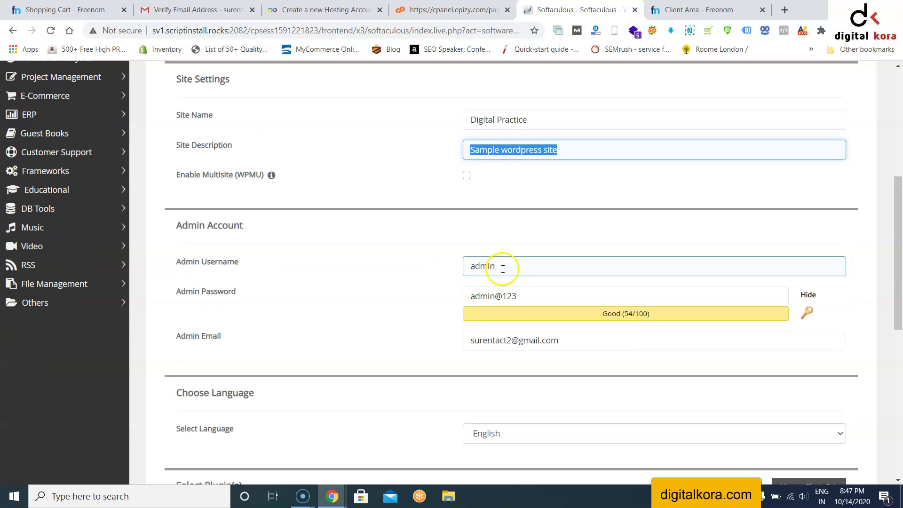
pyautogui.moveTo(502, 268); pyautogui.dragTo(441, 266)
pyautogui.moveTo(522, 295); pyautogui.dragTo(442, 294)
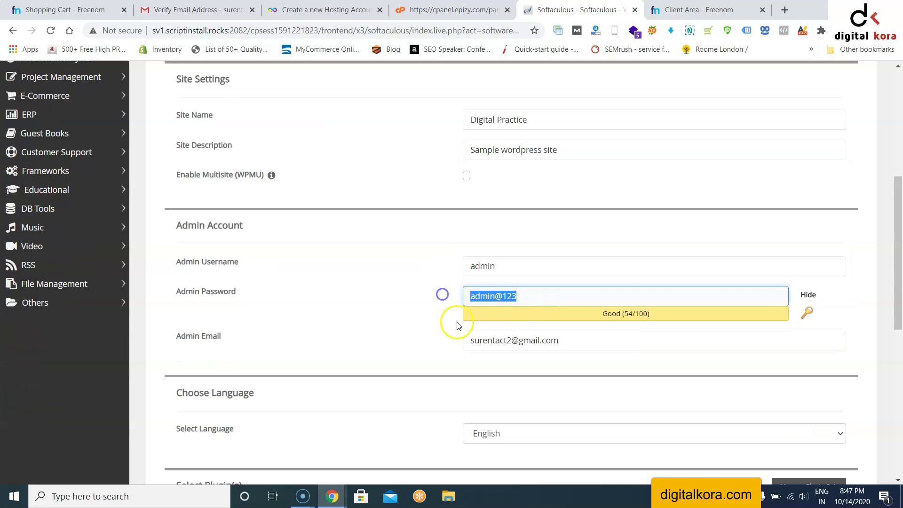
pyautogui.scroll(-7, 459, 326)
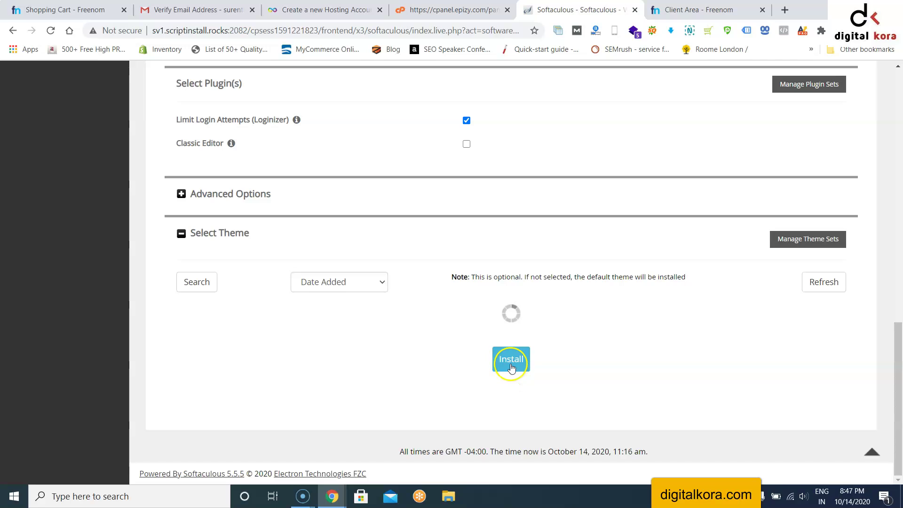
pyautogui.click(511, 366)
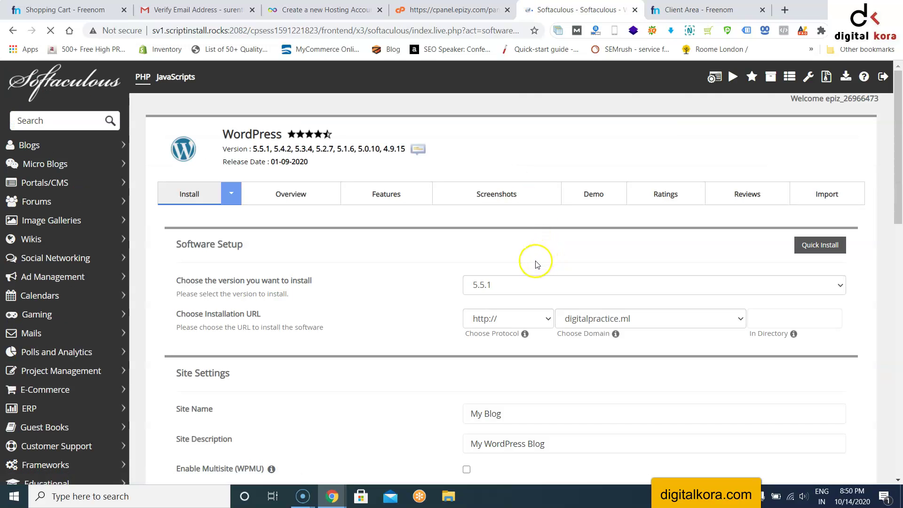
pyautogui.scroll(-15, 498, 397)
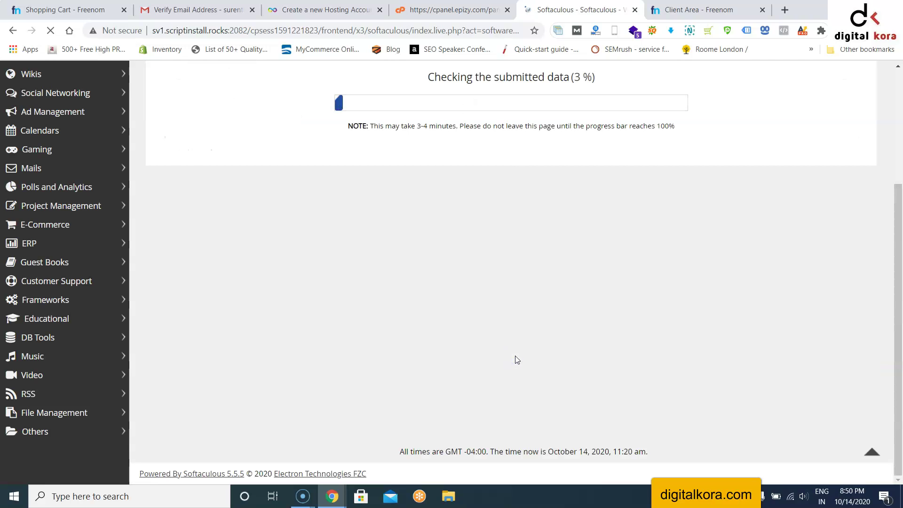
pyautogui.click(512, 348)
pyautogui.scroll(2, 512, 349)
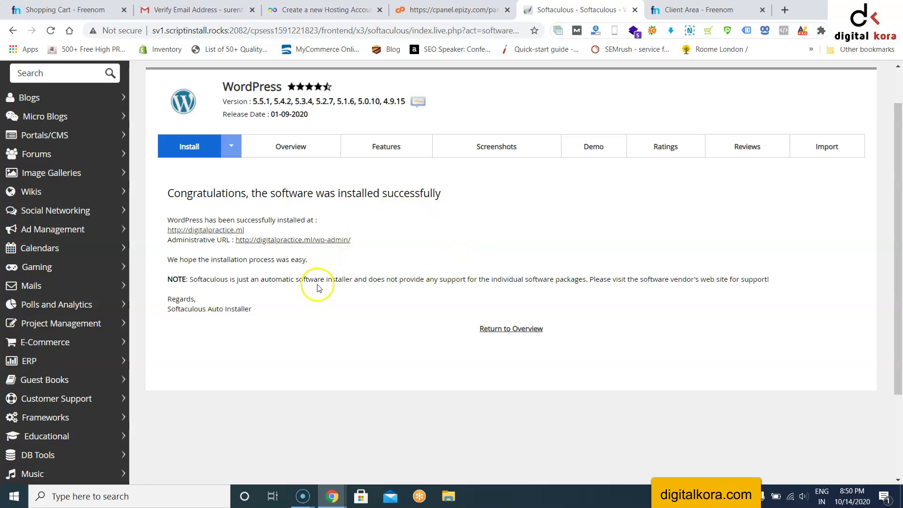
pyautogui.rightClick(235, 234)
pyautogui.click(258, 236)
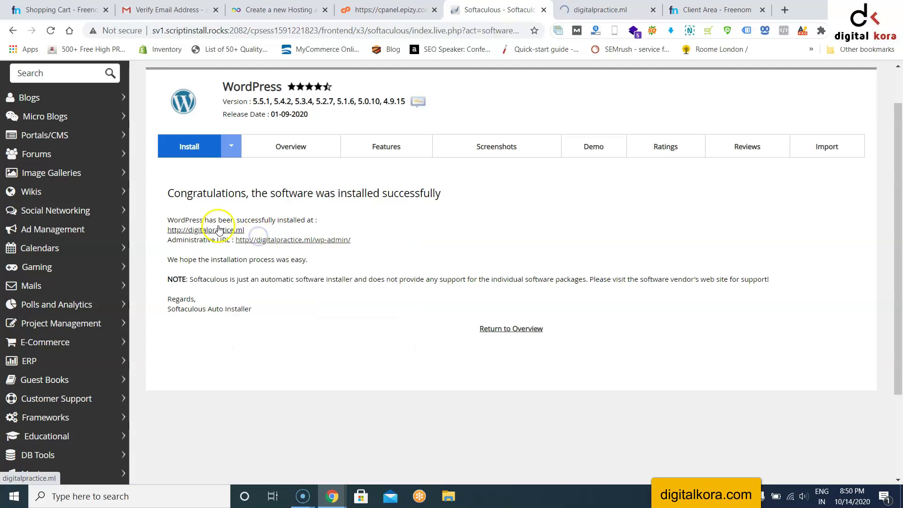
pyautogui.click(602, 10)
pyautogui.click(742, 17)
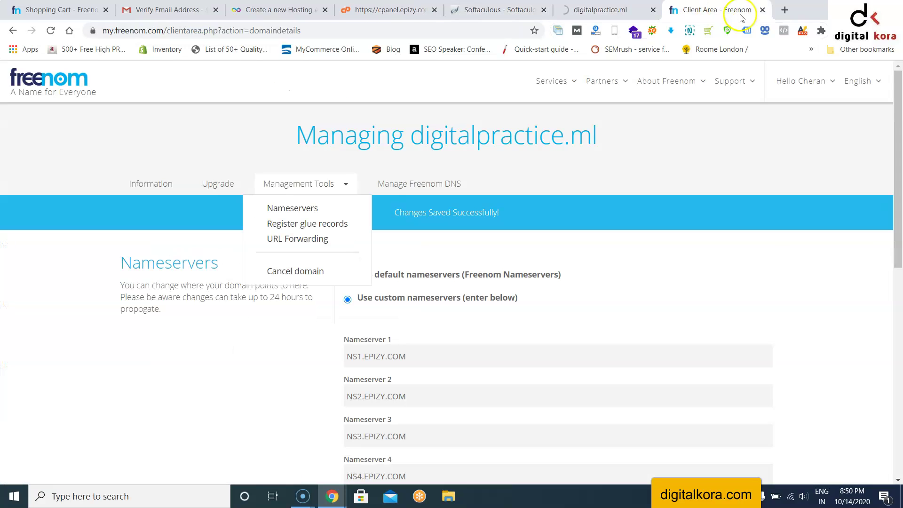
pyautogui.click(762, 10)
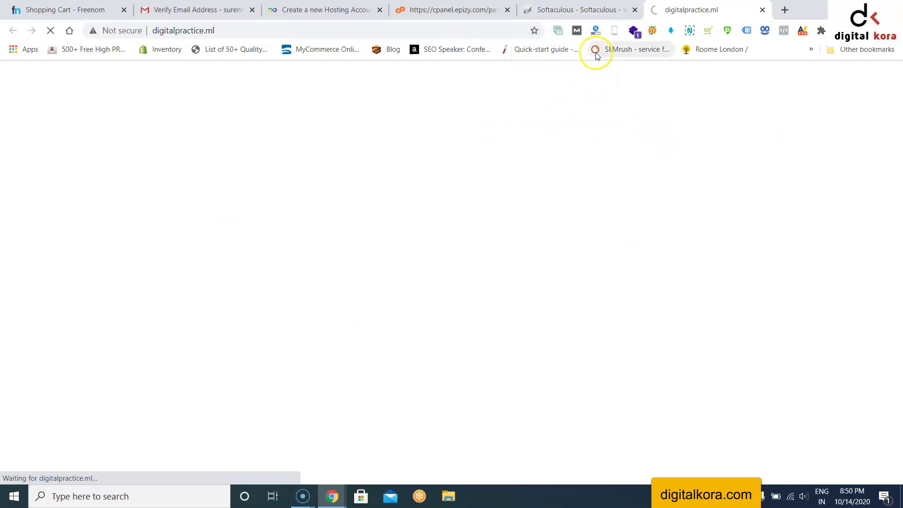
pyautogui.click(587, 9)
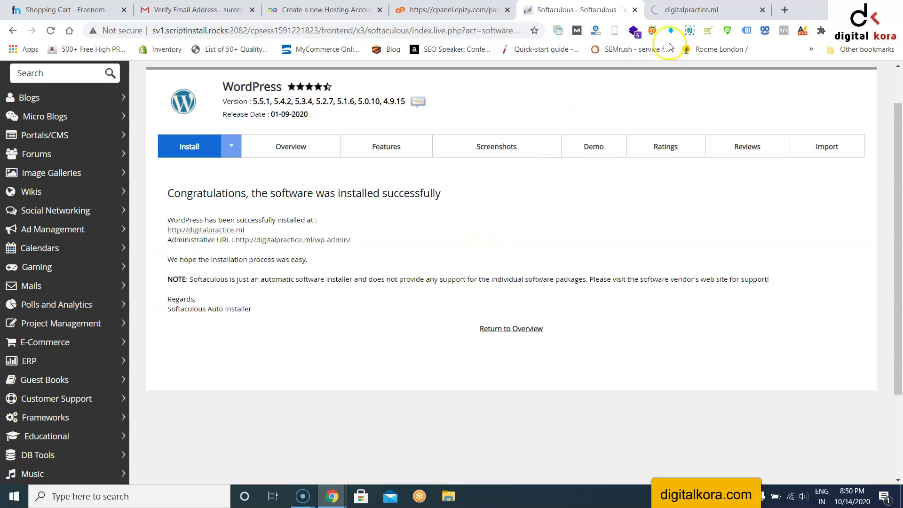
pyautogui.click(700, 9)
# Copy the new site's address from the address bar.
pyautogui.click(183, 30)
pyautogui.rightClick(183, 30)
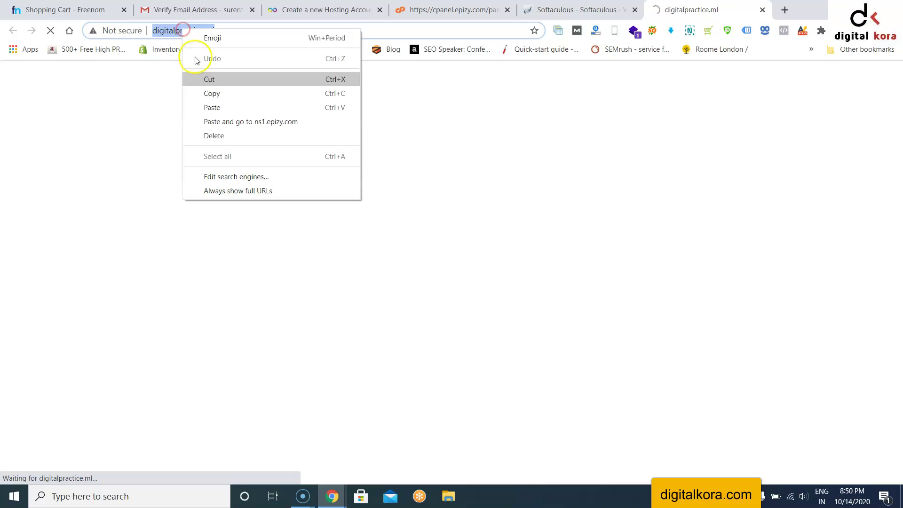
pyautogui.click(211, 92)
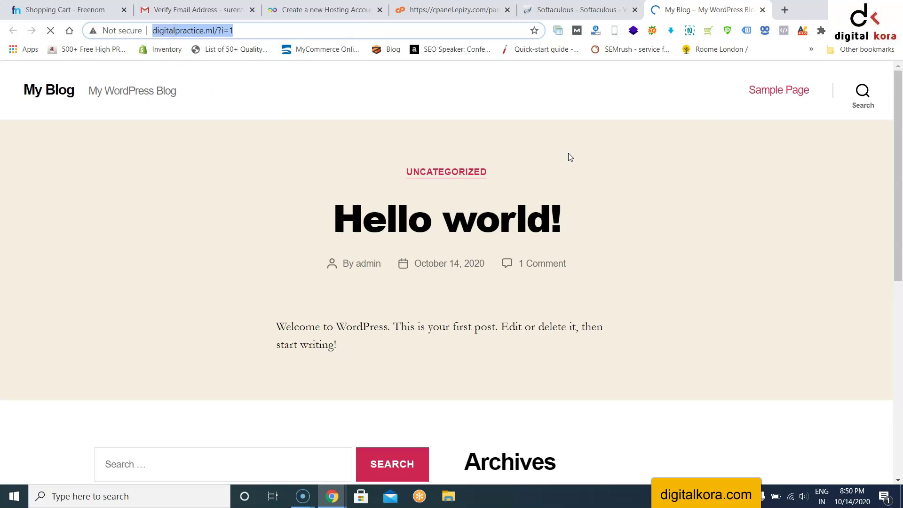
# Scroll through the new blog's Hello world! page.
pyautogui.scroll(-7, 560, 311)
pyautogui.scroll(10, 567, 348)
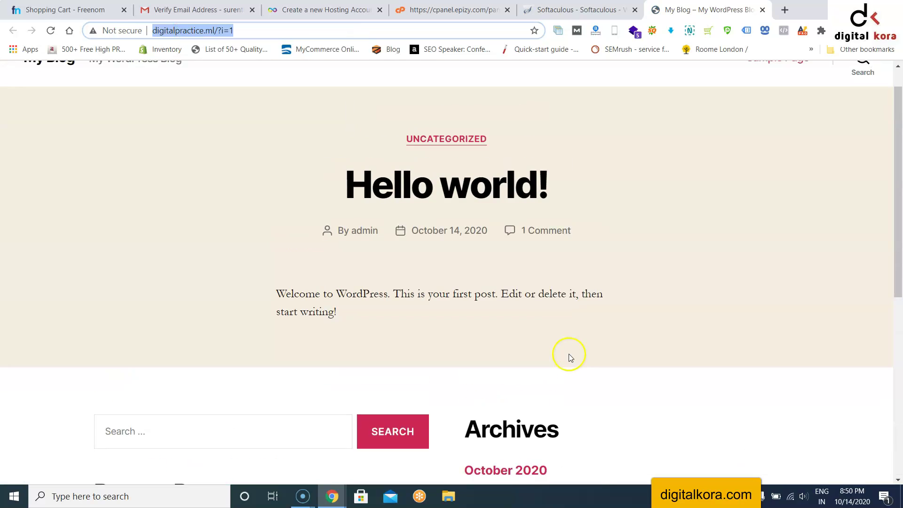
pyautogui.scroll(-8, 568, 354)
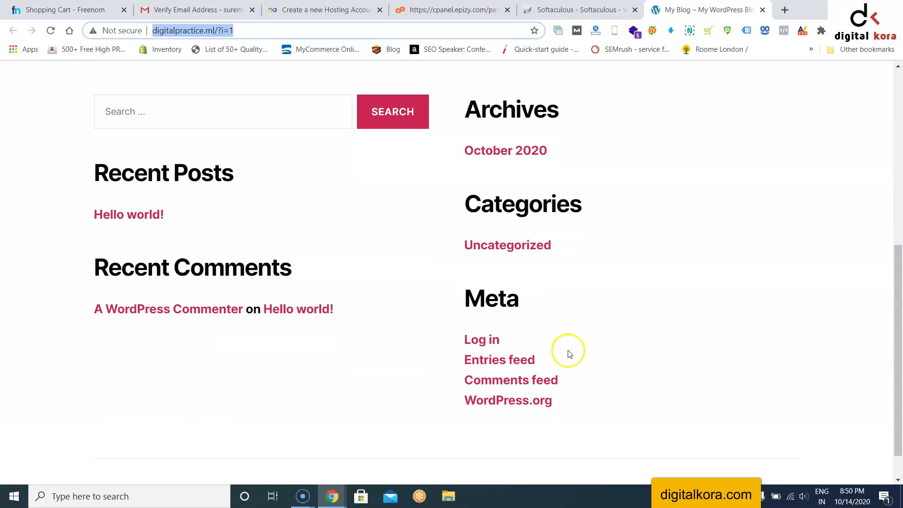
pyautogui.scroll(8, 568, 354)
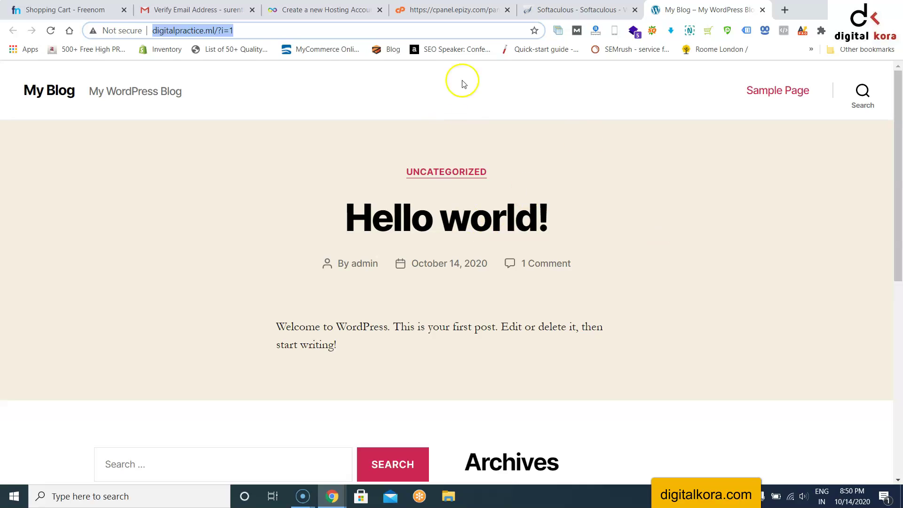
pyautogui.click(576, 10)
pyautogui.click(677, 10)
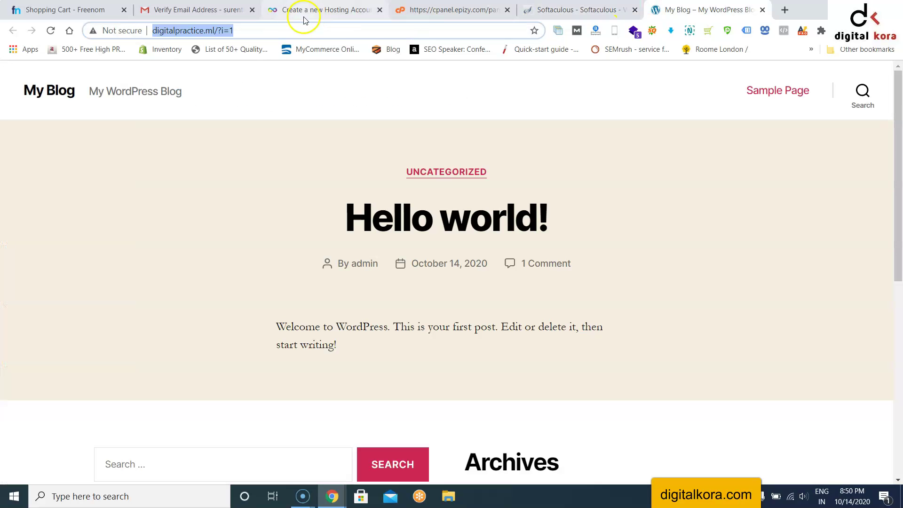
# Change the address to digitalpractice.ml/wp-admin and load the admin login page.
pyautogui.click(266, 30)
pyautogui.moveTo(218, 31); pyautogui.dragTo(318, 37)
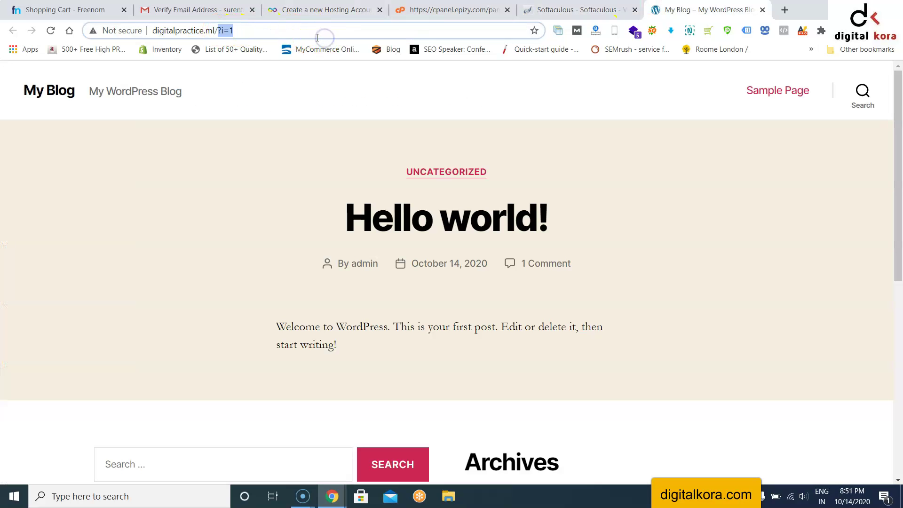
pyautogui.write('wp-a')
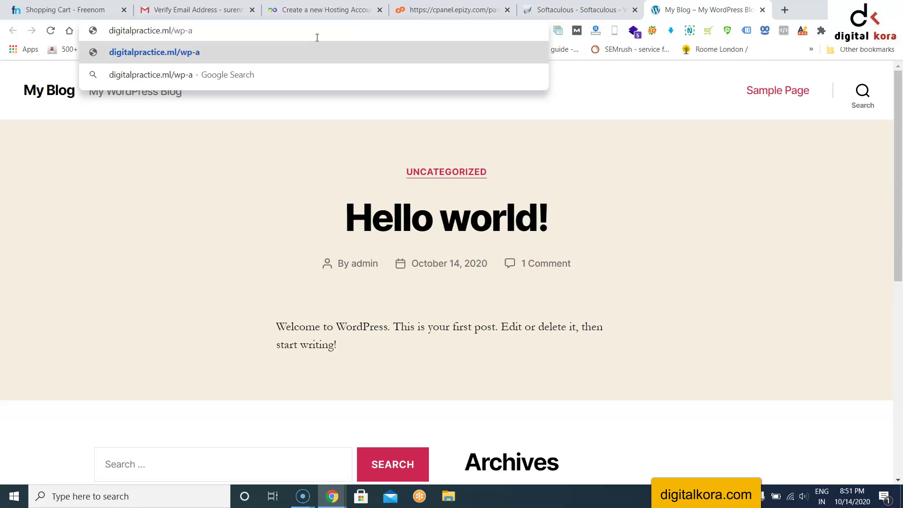
pyautogui.write('dmin')
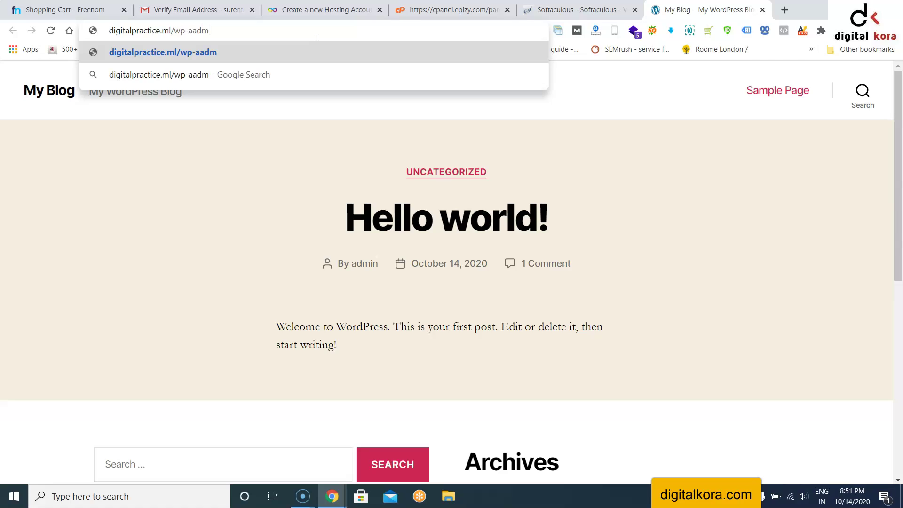
pyautogui.press('BackSpace')
pyautogui.press('BackSpace')
pyautogui.press('BackSpace')
pyautogui.press('BackSpace')
pyautogui.write('dmin')
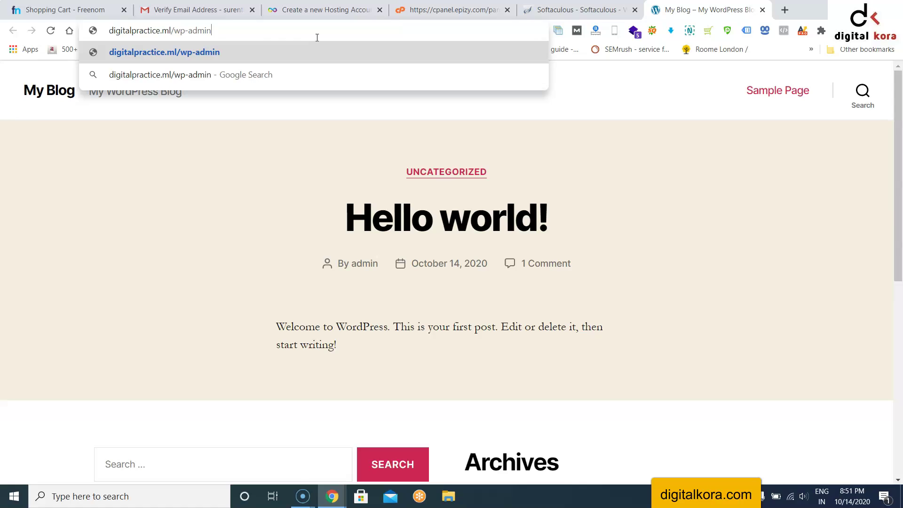
pyautogui.press('Return')
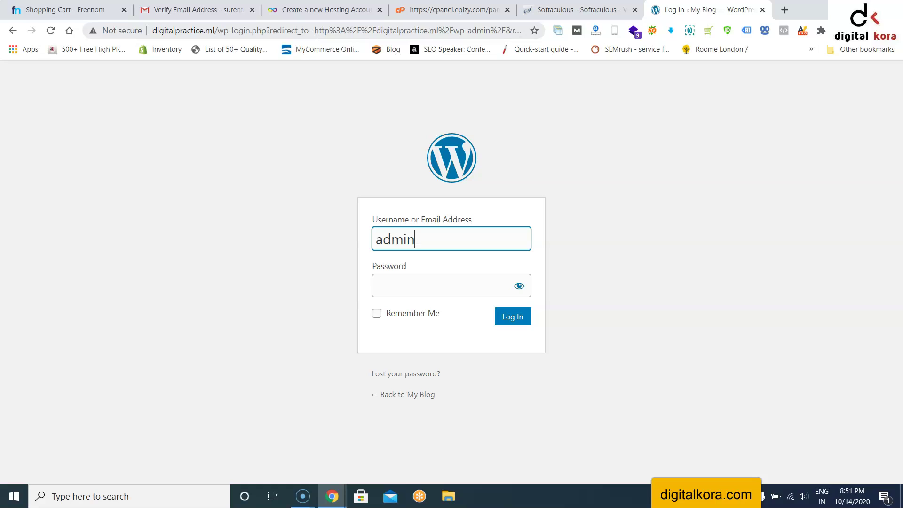
# Enter the admin password, tick Remember Me and log in to WordPress.
pyautogui.press('Tab')
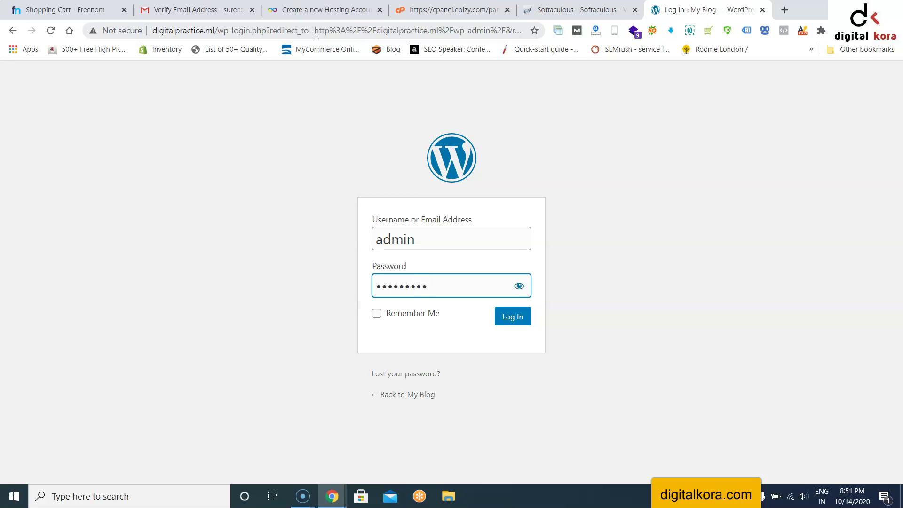
pyautogui.click(519, 286)
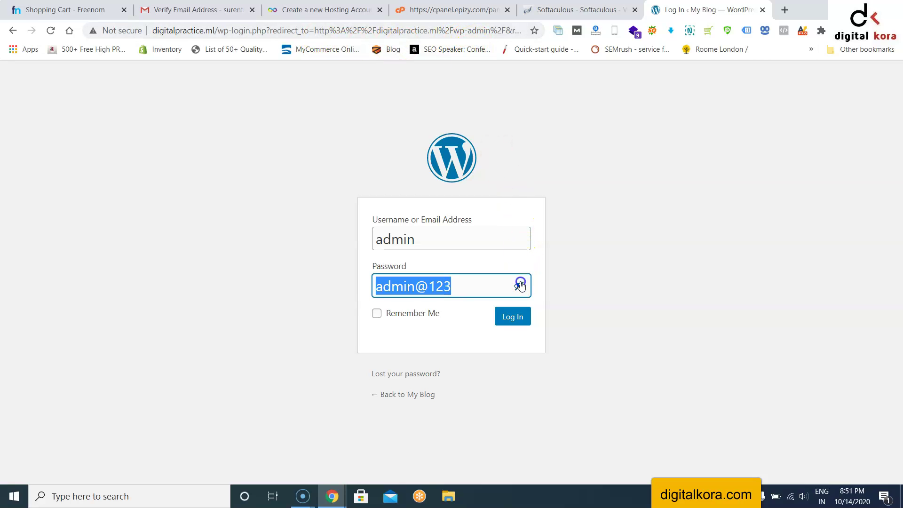
pyautogui.click(377, 313)
pyautogui.click(503, 320)
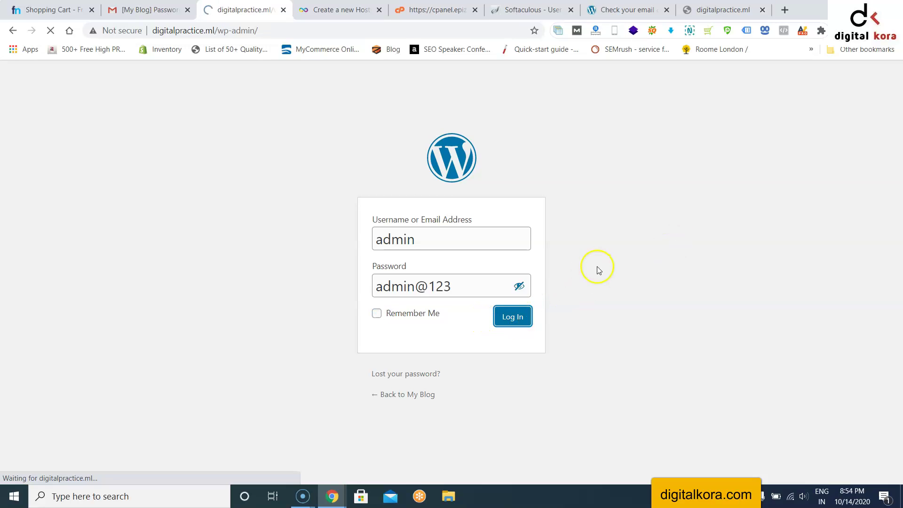
# Close the control panel, Softaculous, email check and other leftover tabs.
pyautogui.click(437, 9)
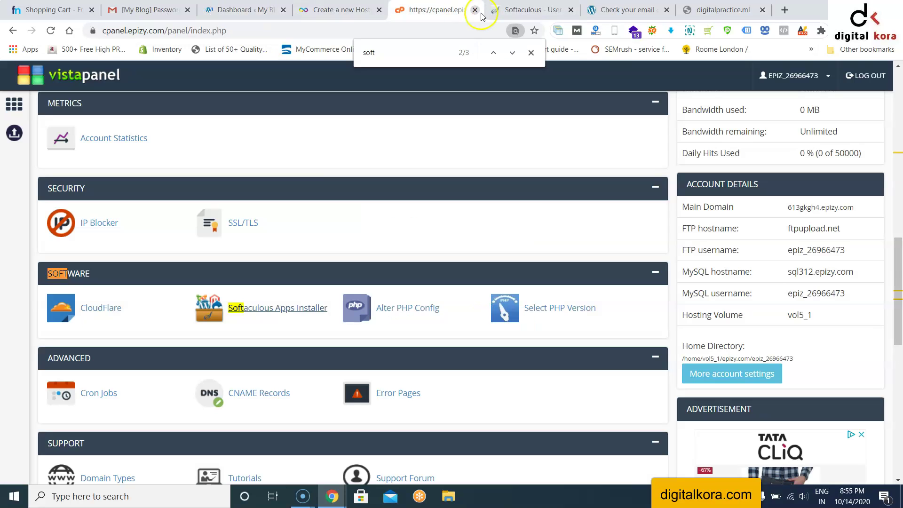
pyautogui.click(475, 10)
pyautogui.click(475, 10)
pyautogui.click(474, 10)
pyautogui.click(475, 10)
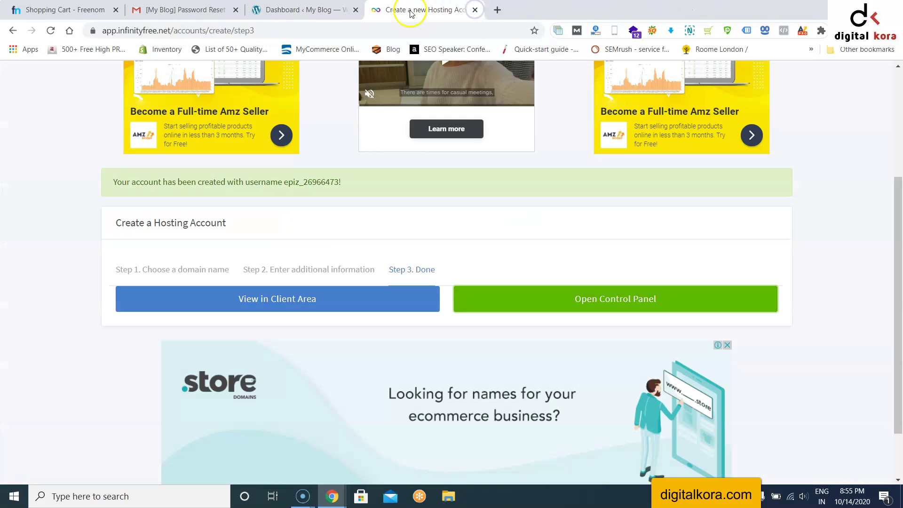
pyautogui.click(472, 10)
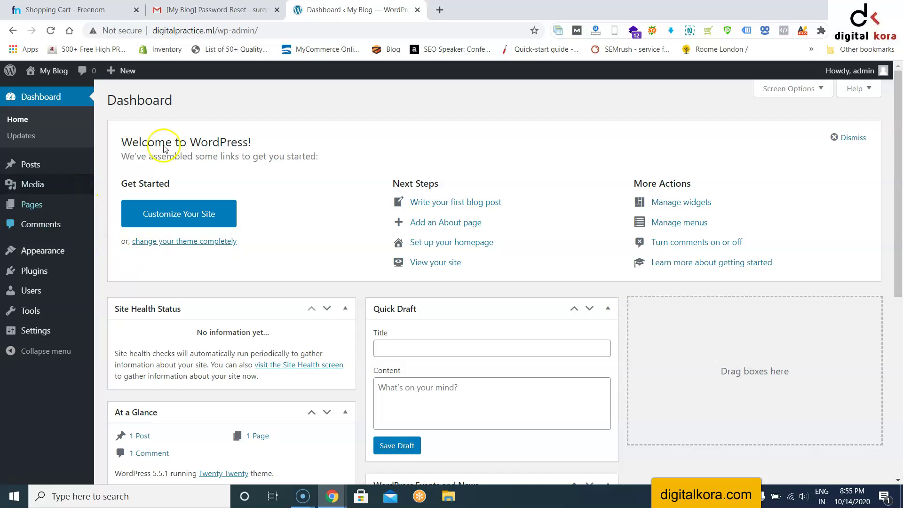
pyautogui.moveTo(35, 169)
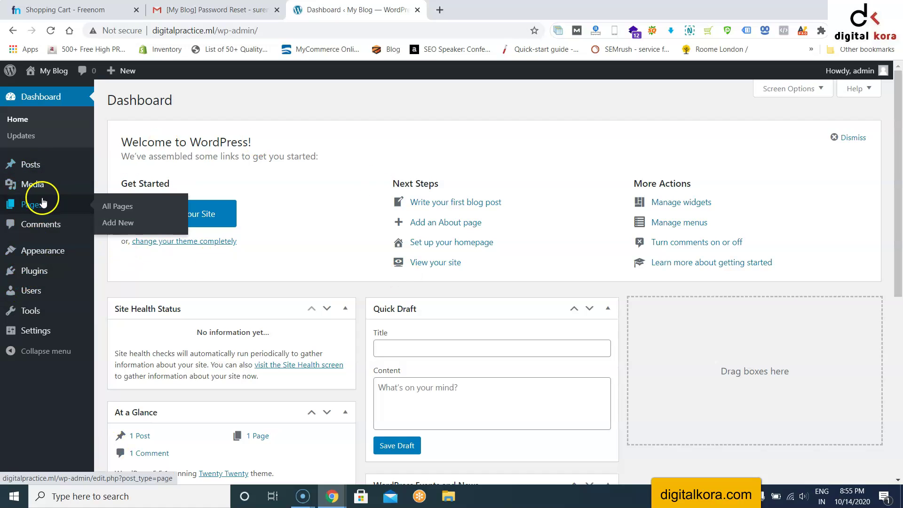